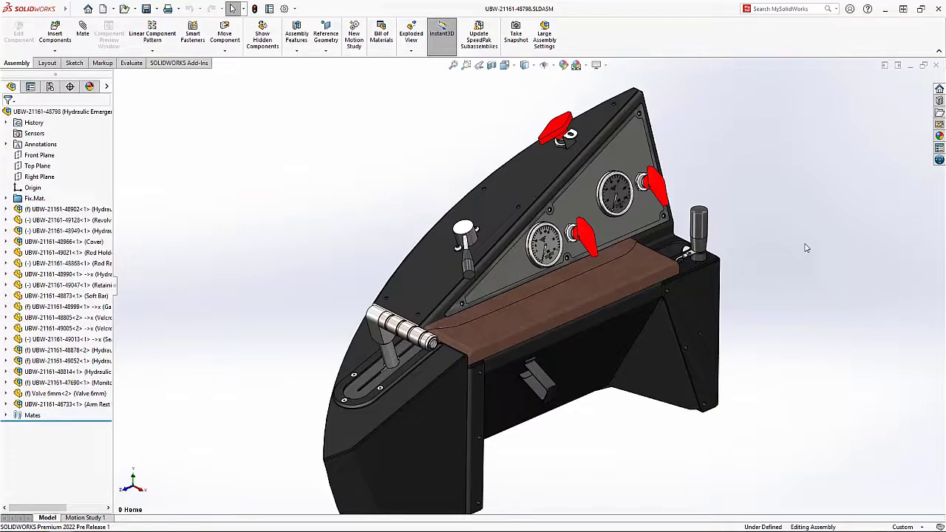
- Open the Valve 6mm part from the red handle component
click(551, 137)
click(577, 74)
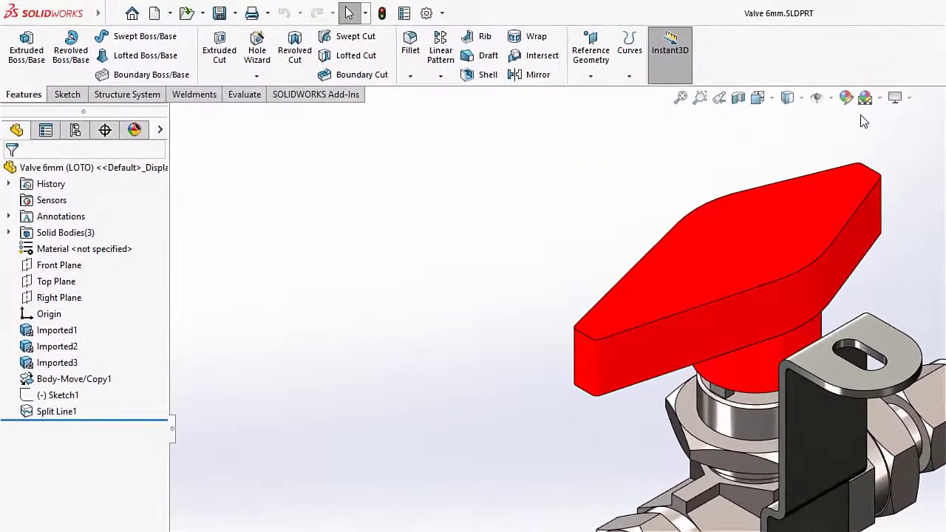
click(8, 233)
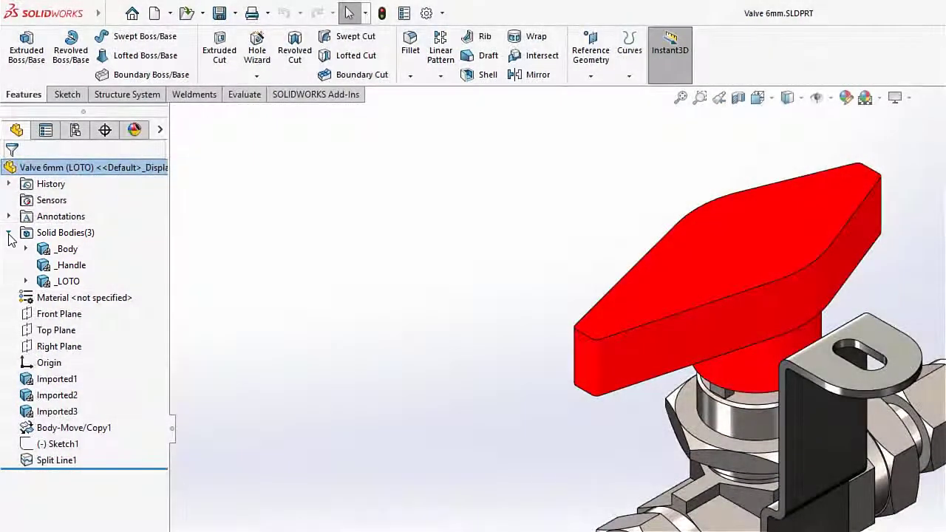
click(8, 233)
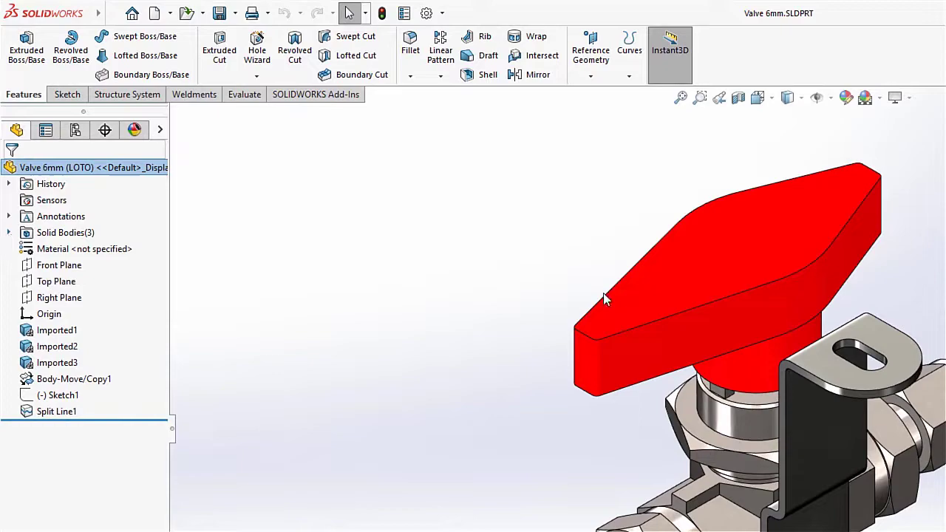
- Chamfer the handle's top edge by 2 mm
click(663, 317)
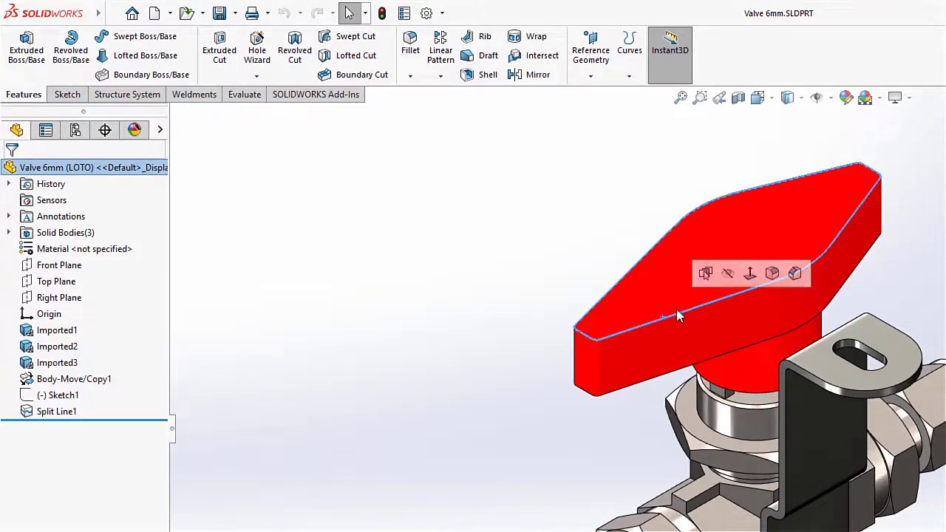
click(798, 272)
text(2)
key(Return)
key(Return)
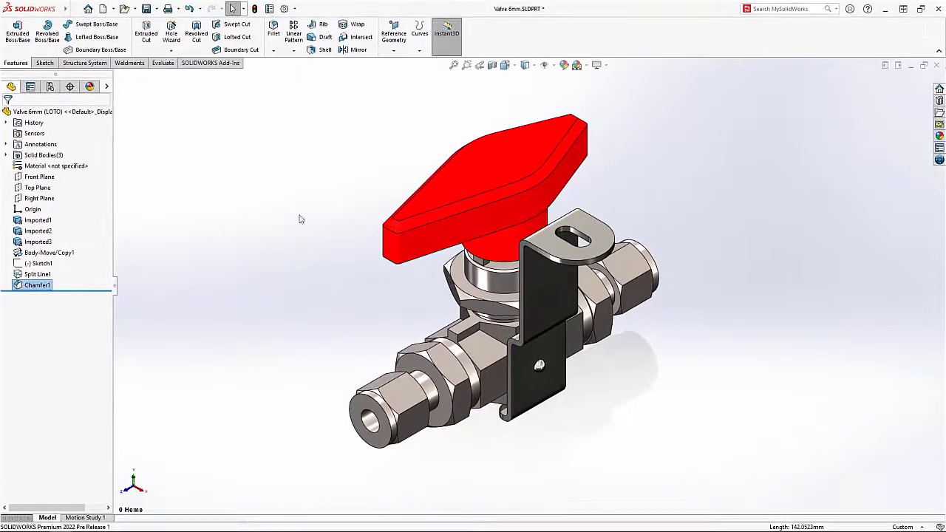
- Extrude the zigzag Sketch1 1 mm as a raised emblem on the handle
click(44, 263)
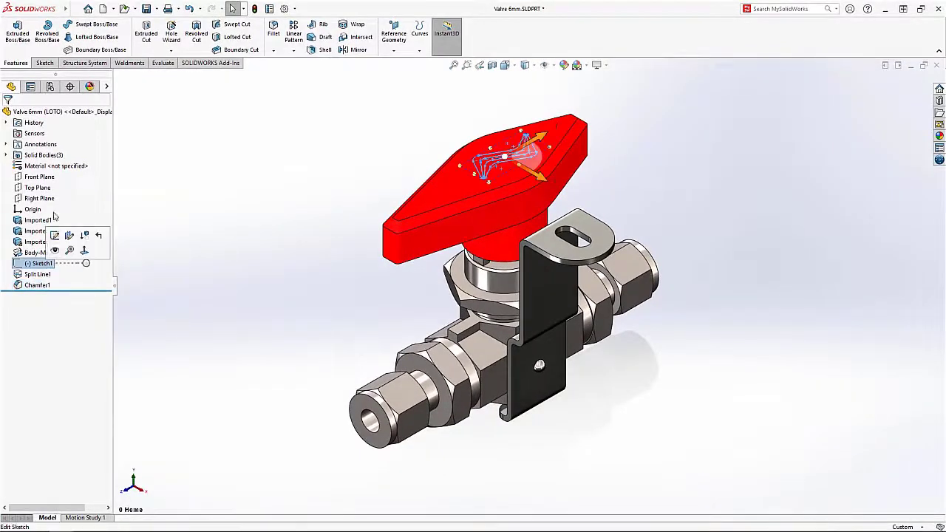
click(22, 53)
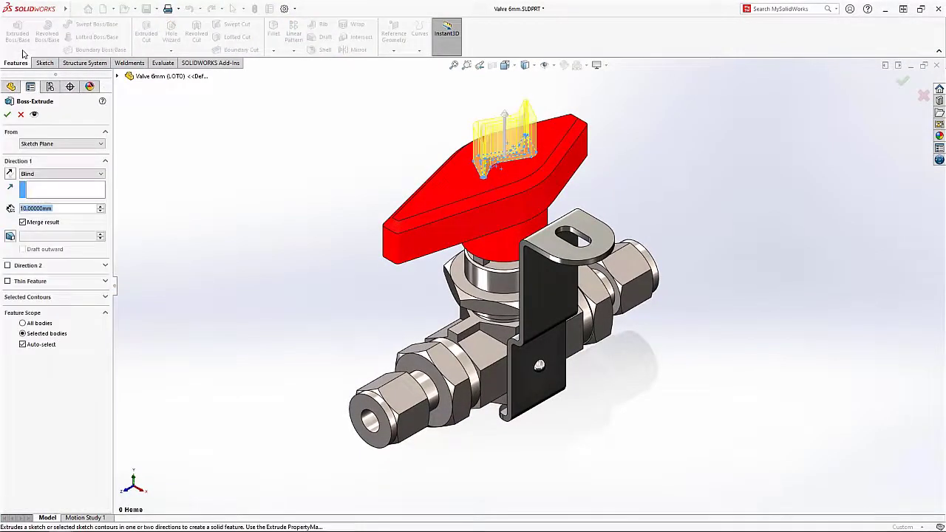
text(1)
key(Return)
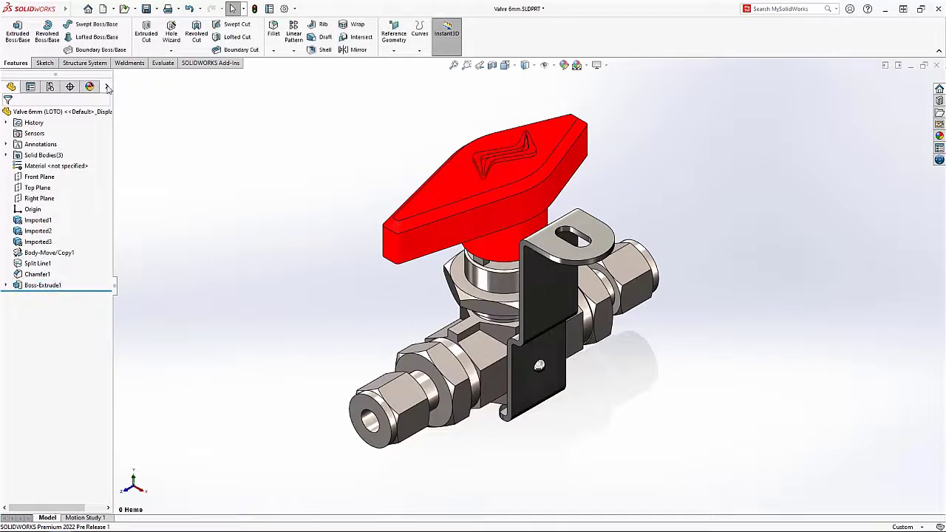
- Create Plane1 offset 10 mm above the handle's top face
click(458, 185)
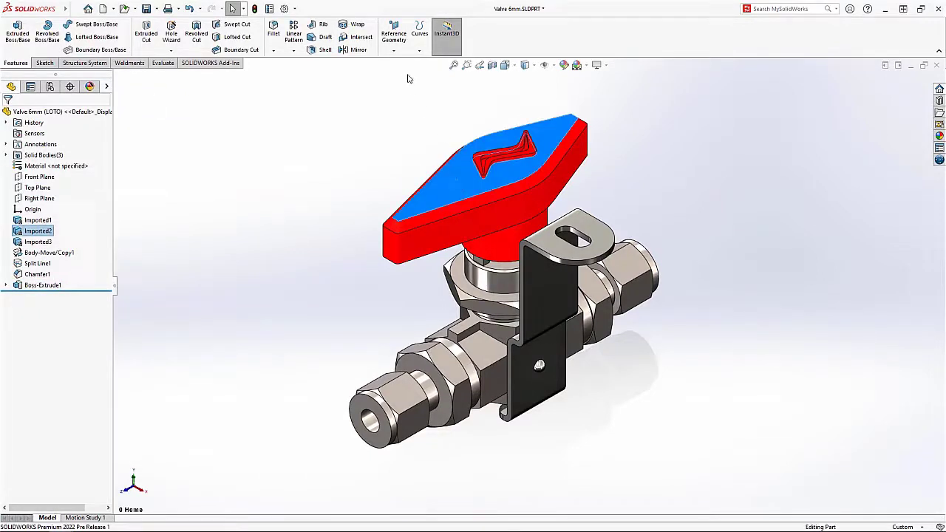
click(394, 51)
click(403, 62)
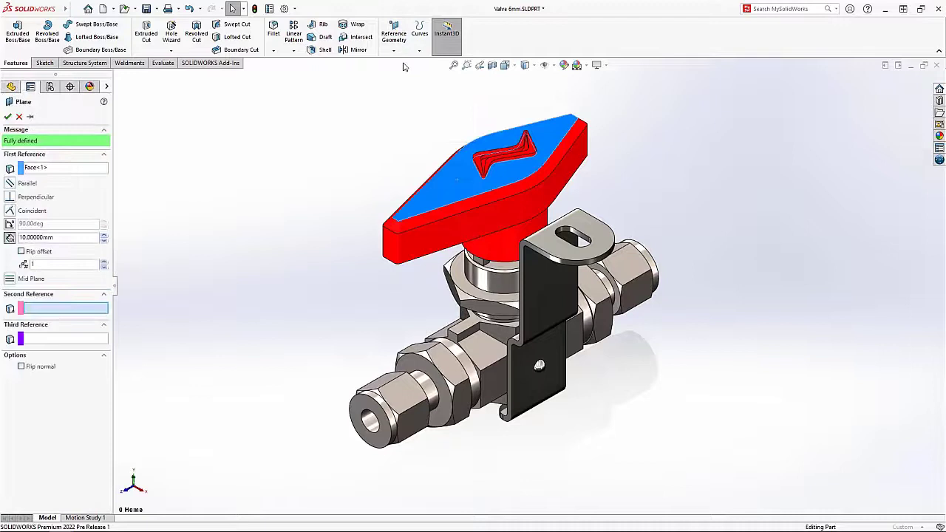
key(Return)
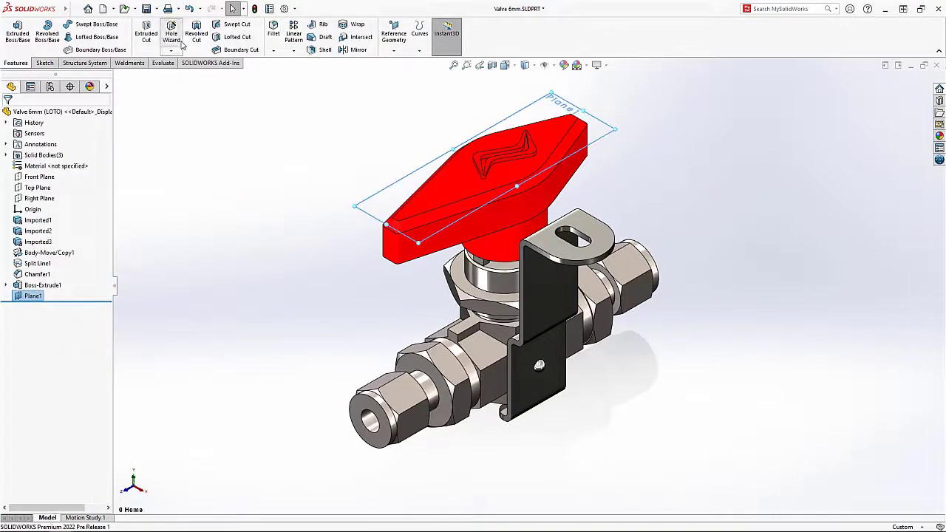
- Place a Ø5.0 dowel slot on the handle's top face, rotated 90 degrees
click(181, 43)
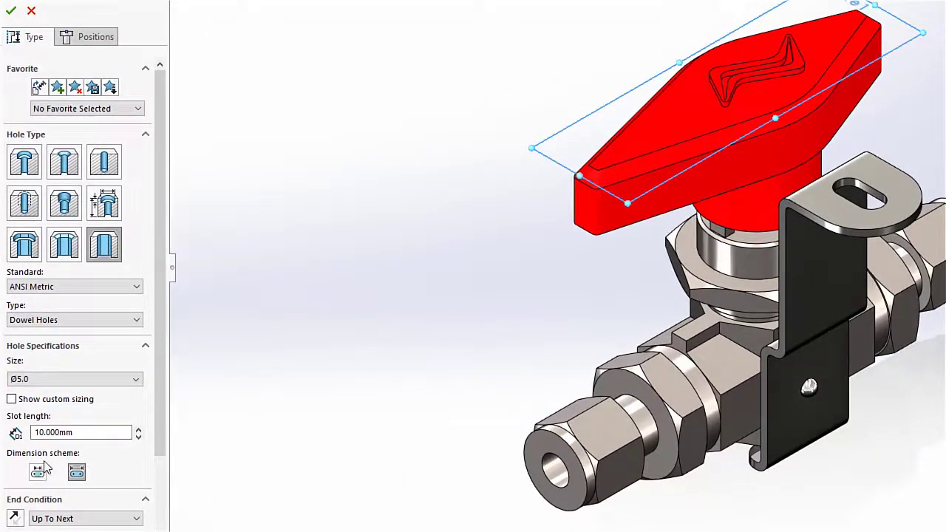
click(104, 45)
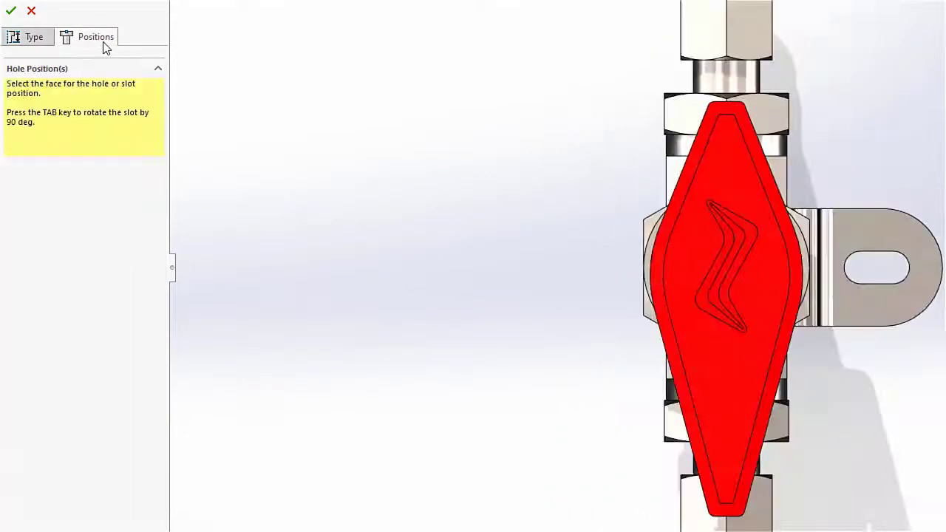
click(728, 397)
key(Tab)
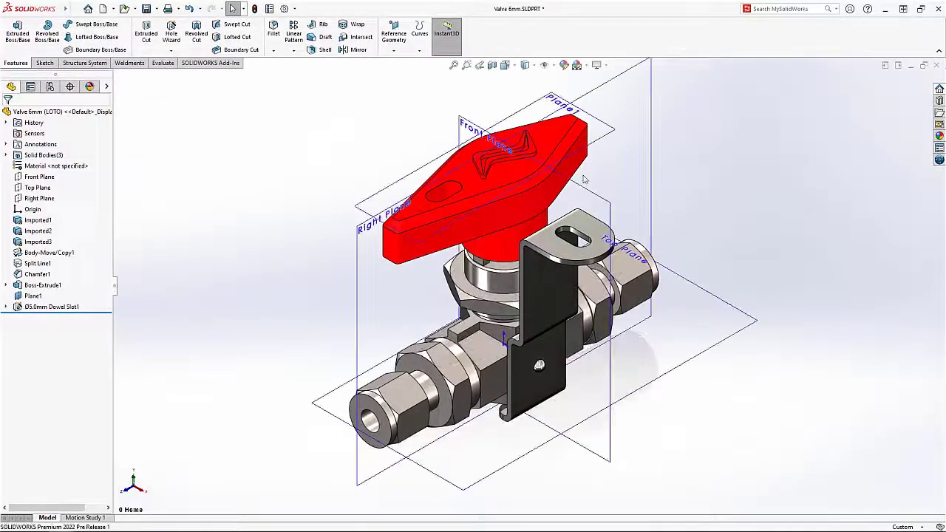
- Copy Plane1 into an offset Plane2 and split the handle faces along it
click(614, 136)
ctrl+drag(614, 135, 608, 156)
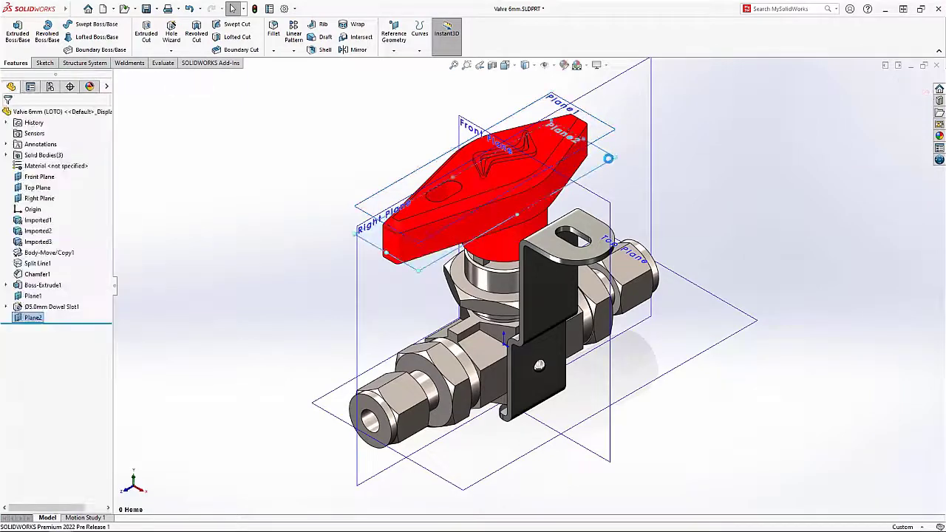
click(481, 185)
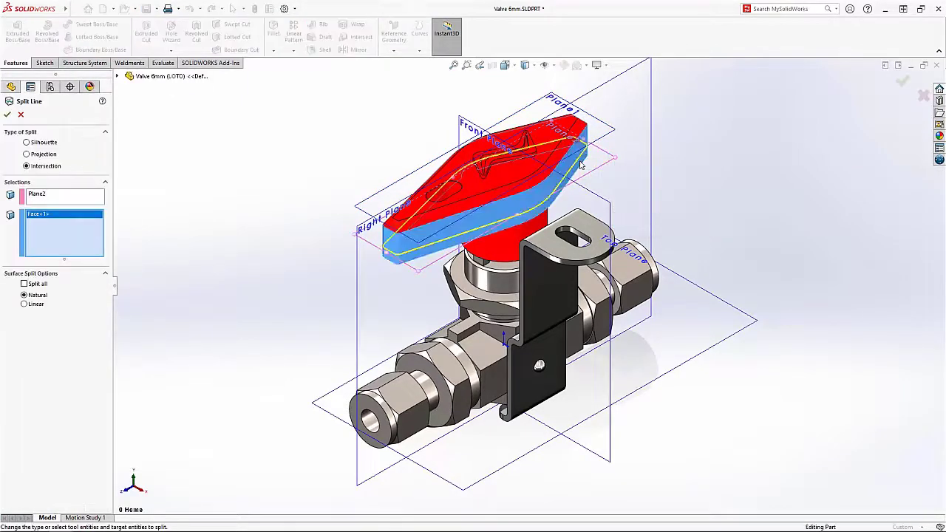
click(903, 81)
- Draft the handle from the split-line parting edge, 6° one direction and 3° the other
key(s)
click(592, 173)
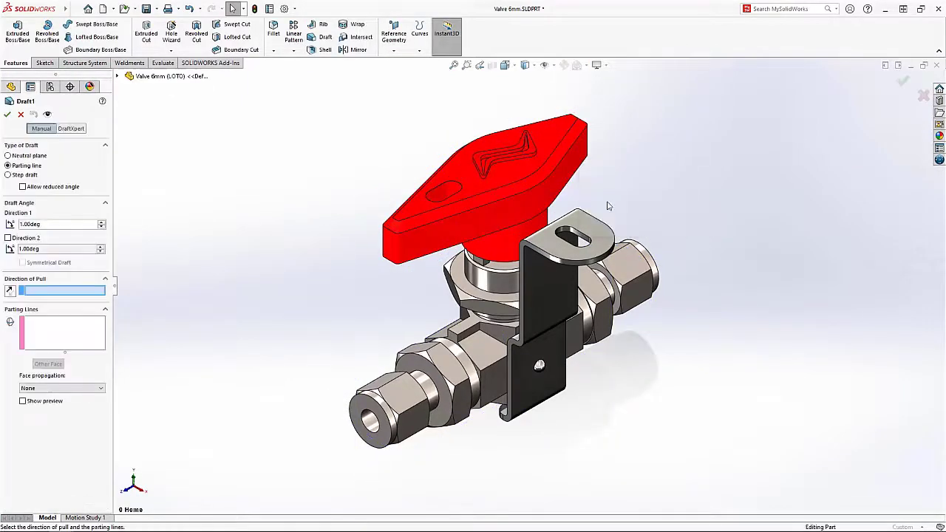
click(573, 148)
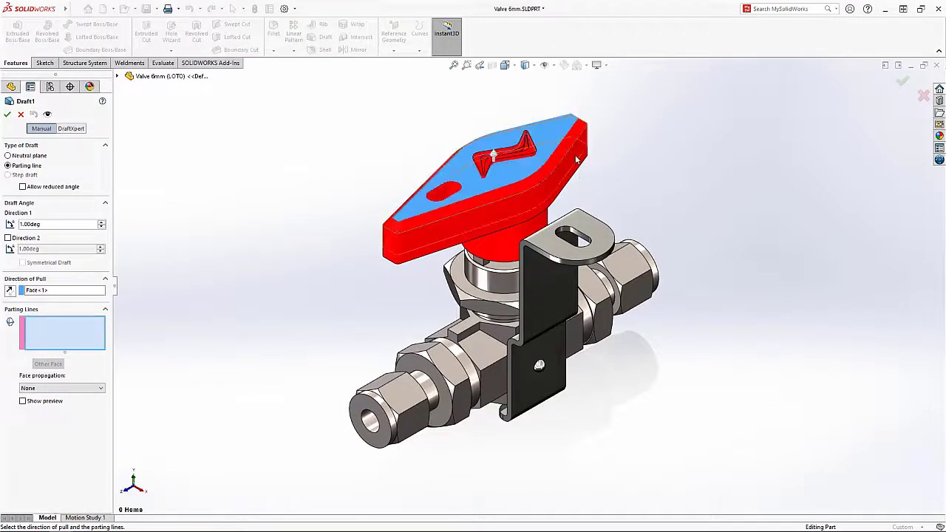
click(579, 166)
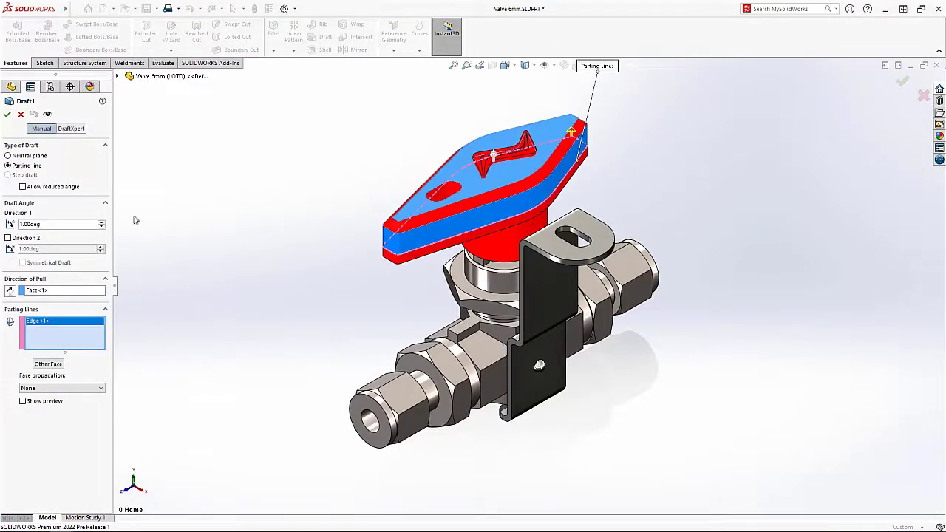
click(102, 222)
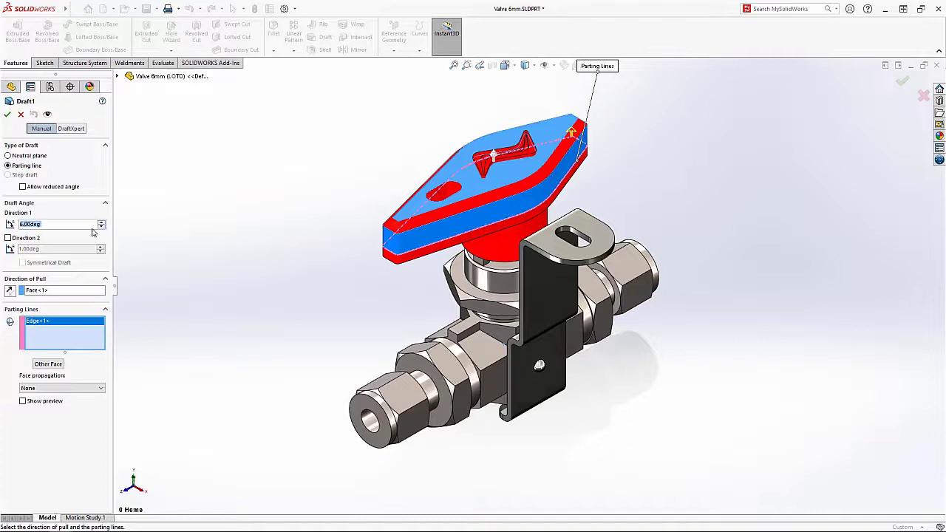
click(35, 238)
click(102, 247)
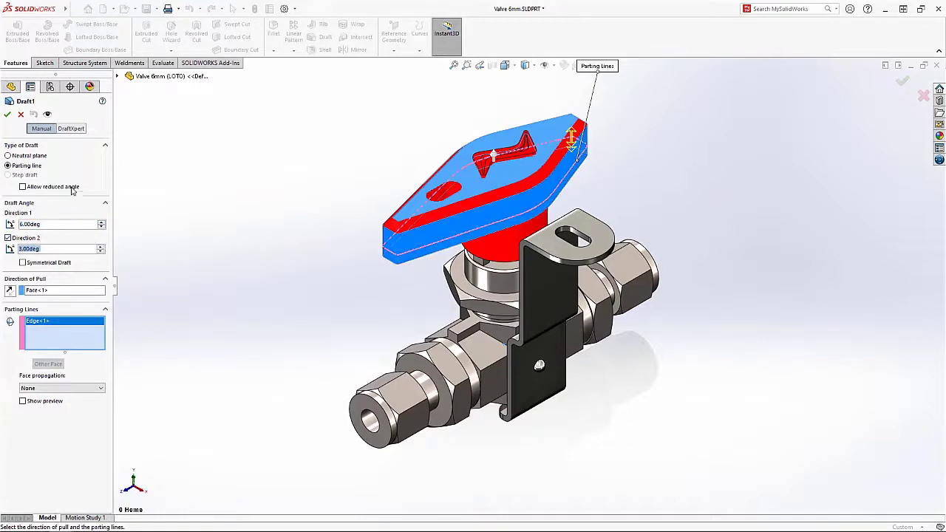
click(8, 114)
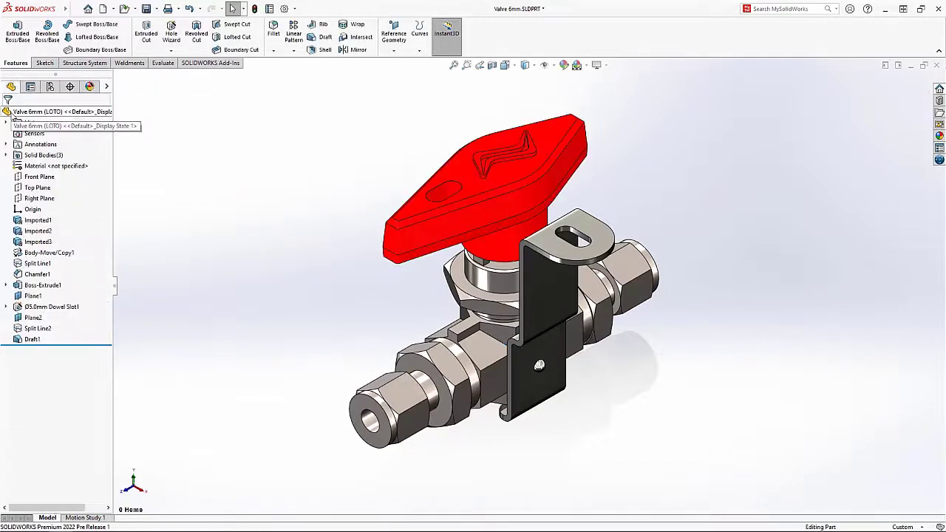
- Save the handle, LOTO and body solid bodies as separate part files
right_click(54, 155)
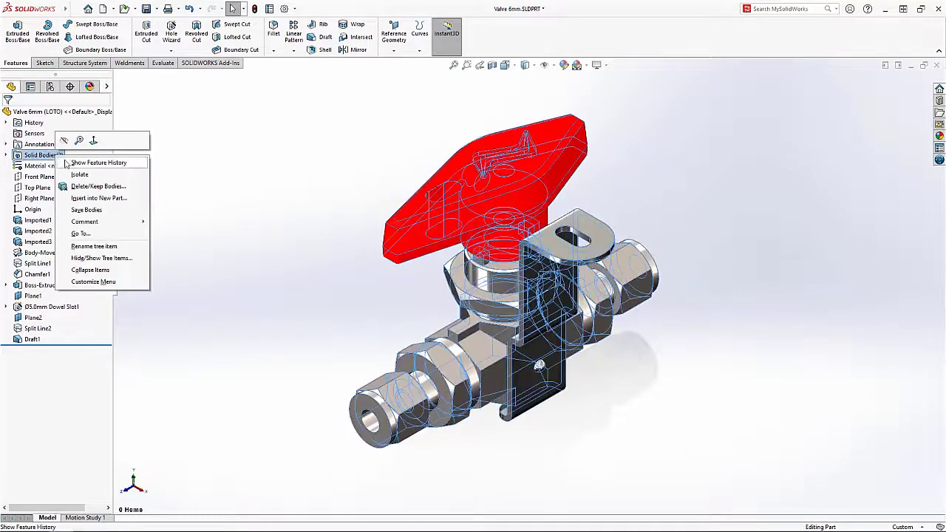
click(87, 210)
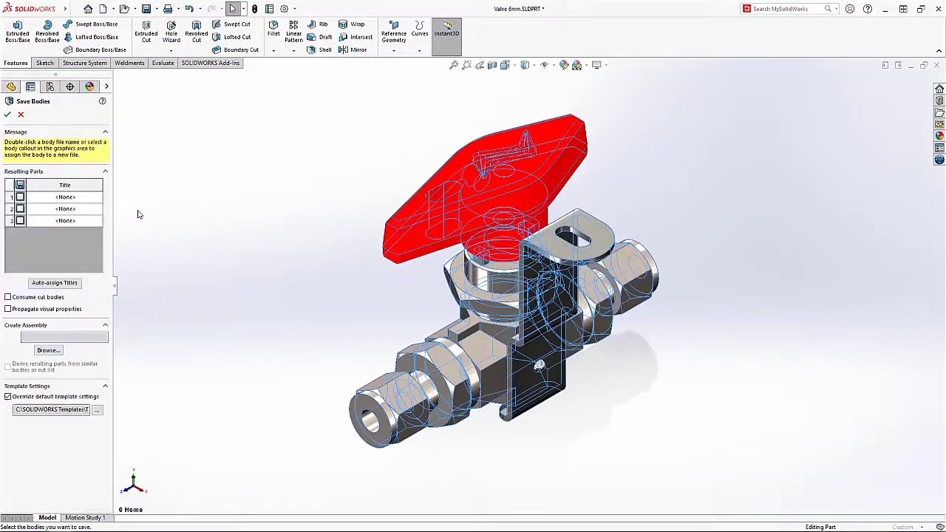
click(20, 185)
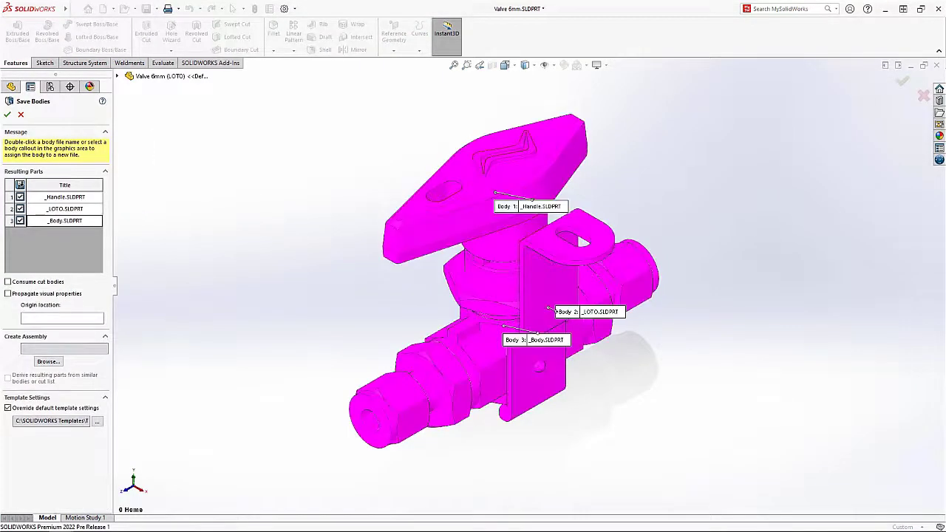
click(7, 115)
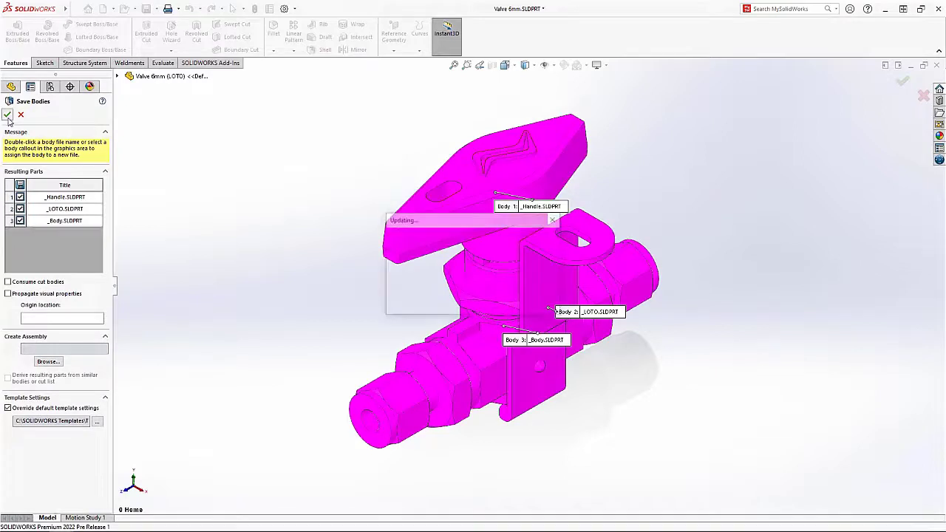
- Pack and Go Valve 6mm into a zip file, excluding _Body and _LOTO
click(74, 8)
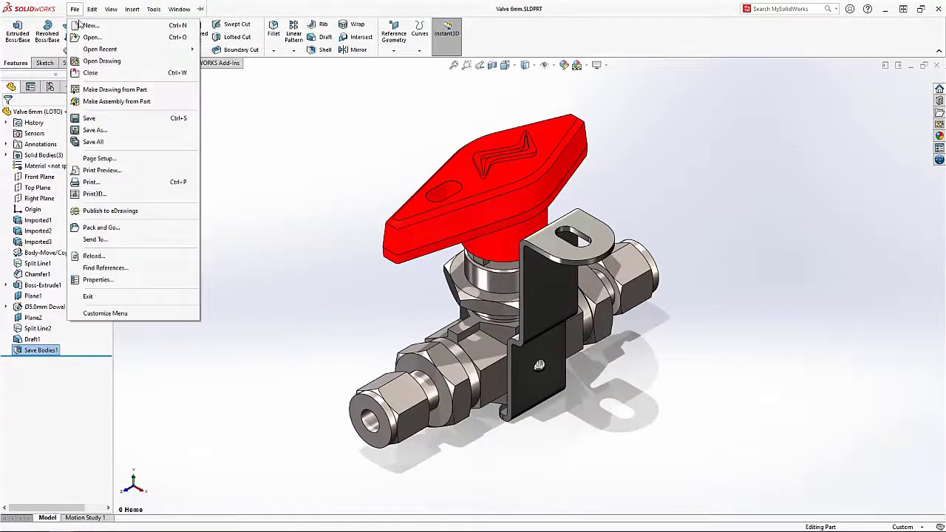
click(156, 227)
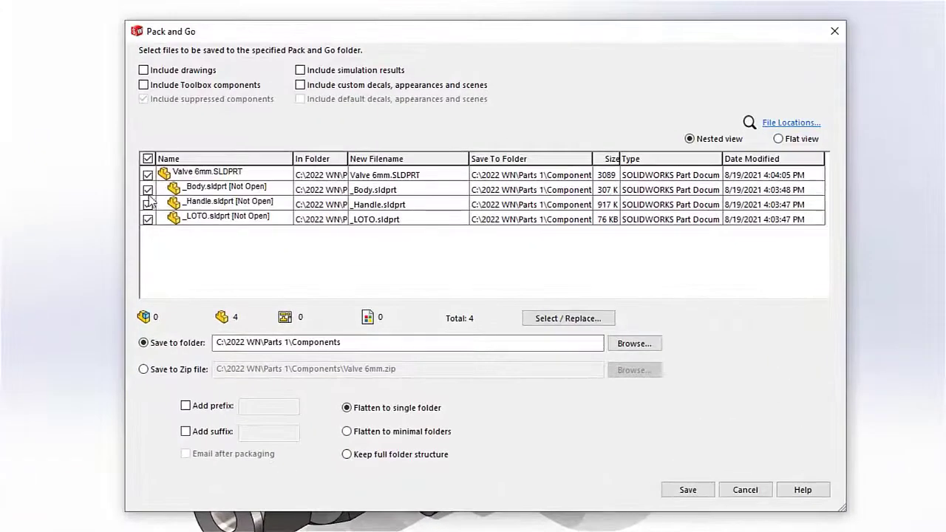
click(319, 203)
click(148, 219)
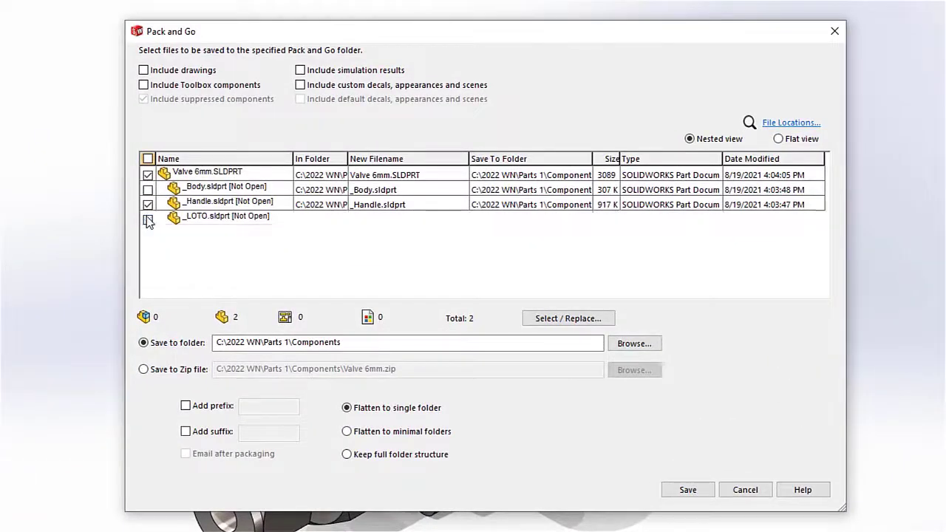
click(143, 370)
click(701, 490)
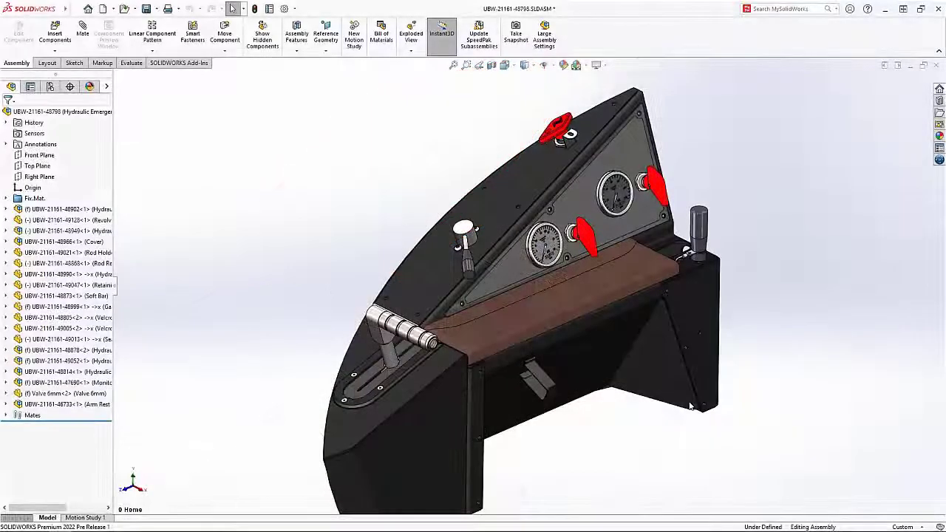
- Section the lever handle on Top Plane at 164 mm, tilt it ~65°, then suppress Thread1
click(397, 330)
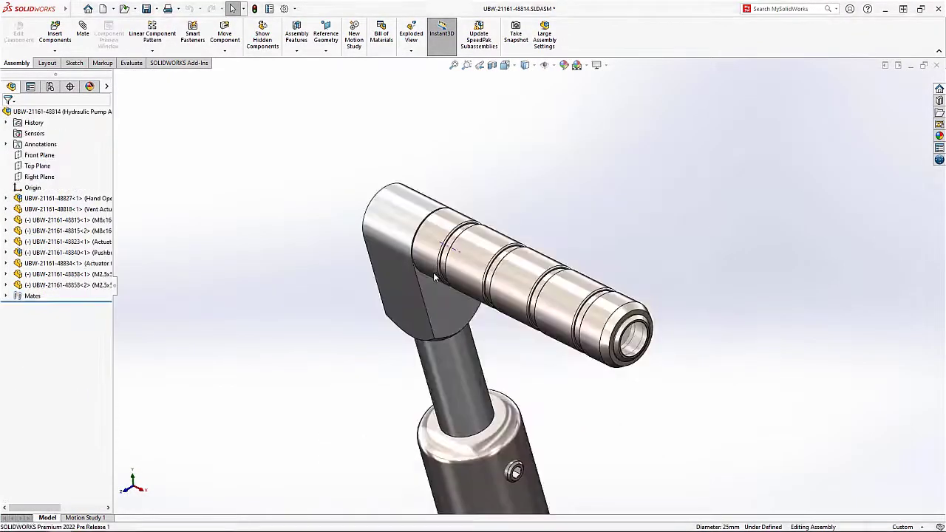
click(492, 65)
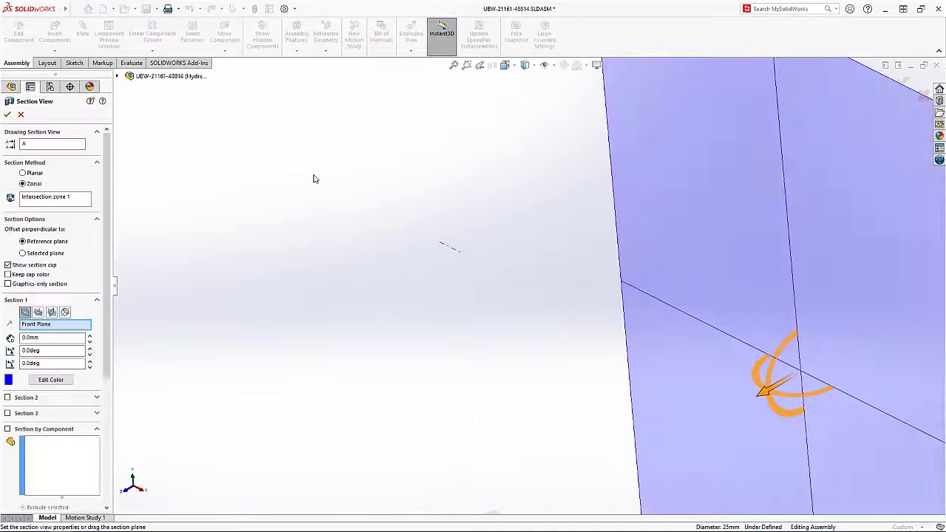
click(37, 312)
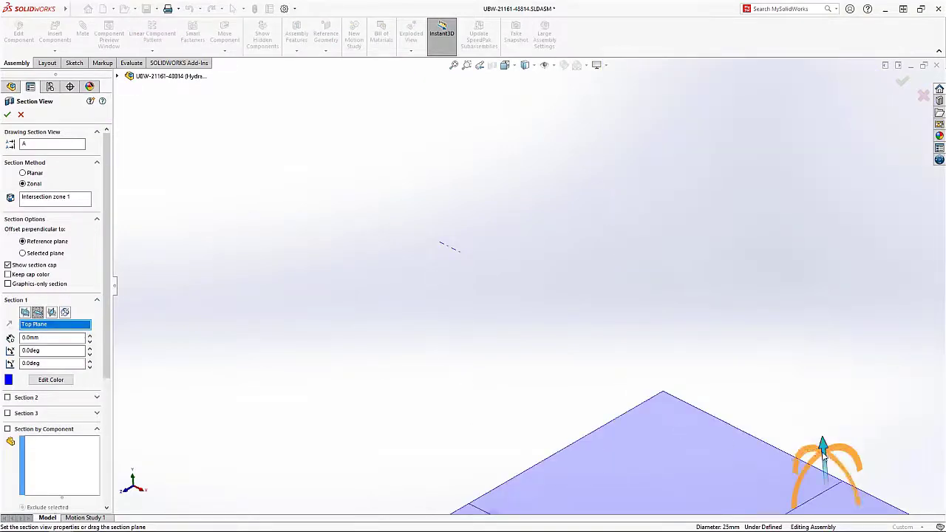
drag(822, 458, 591, 210)
click(65, 313)
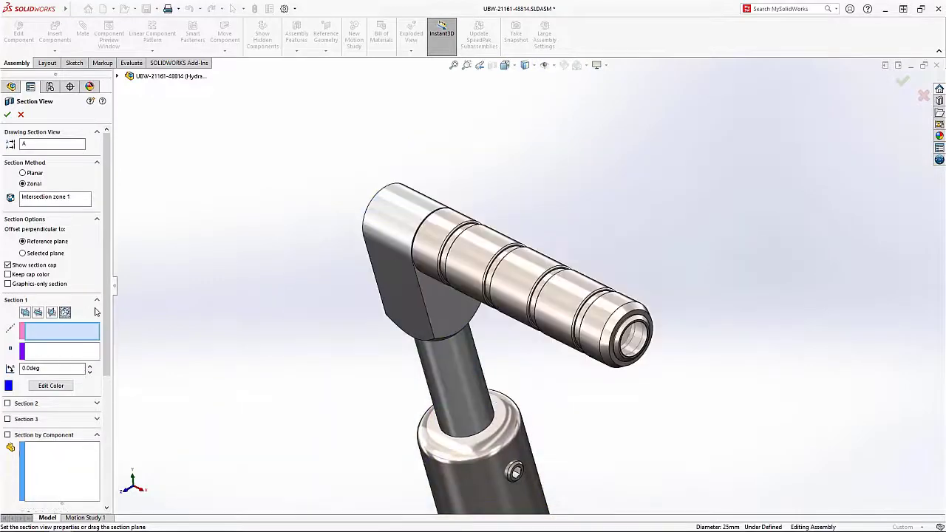
click(462, 266)
drag(468, 280, 476, 255)
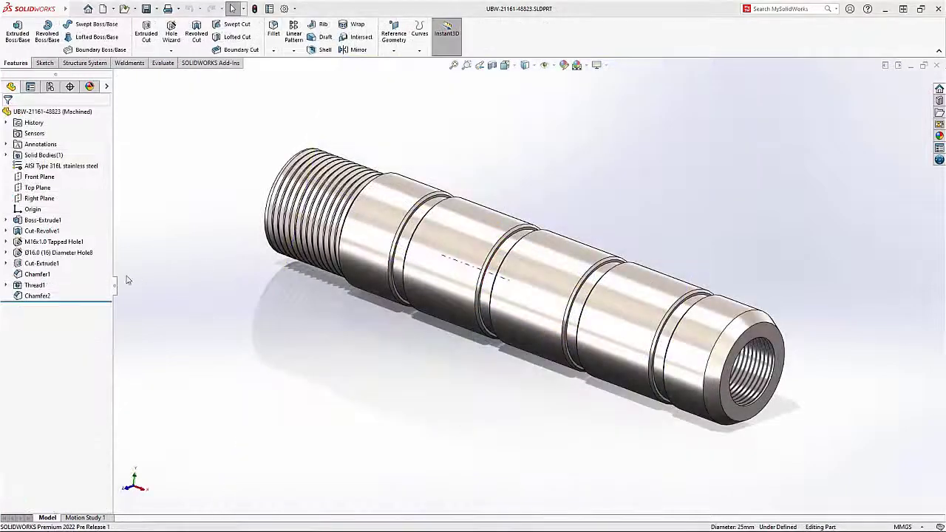
click(37, 285)
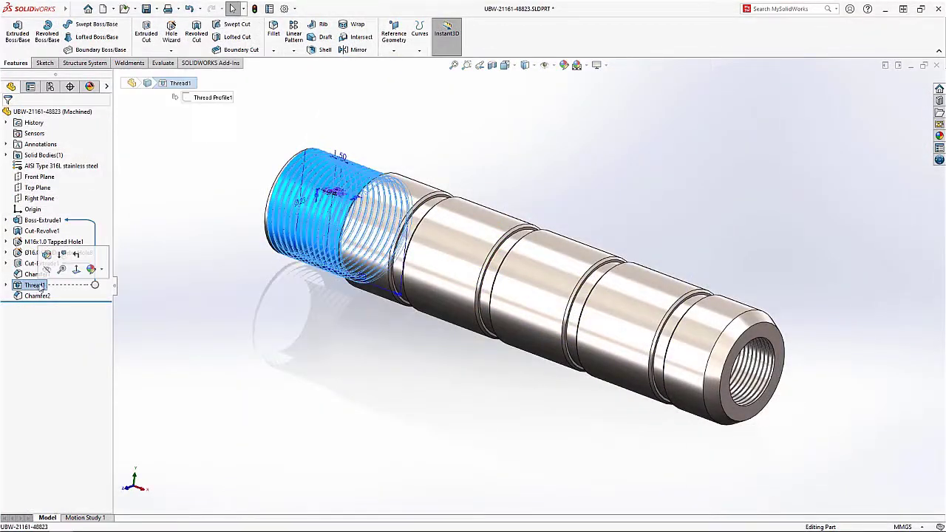
click(63, 267)
- Add an ANSI Metric M22x1.5 stud thread with undercut, up to next, on the shaft end edge
click(171, 50)
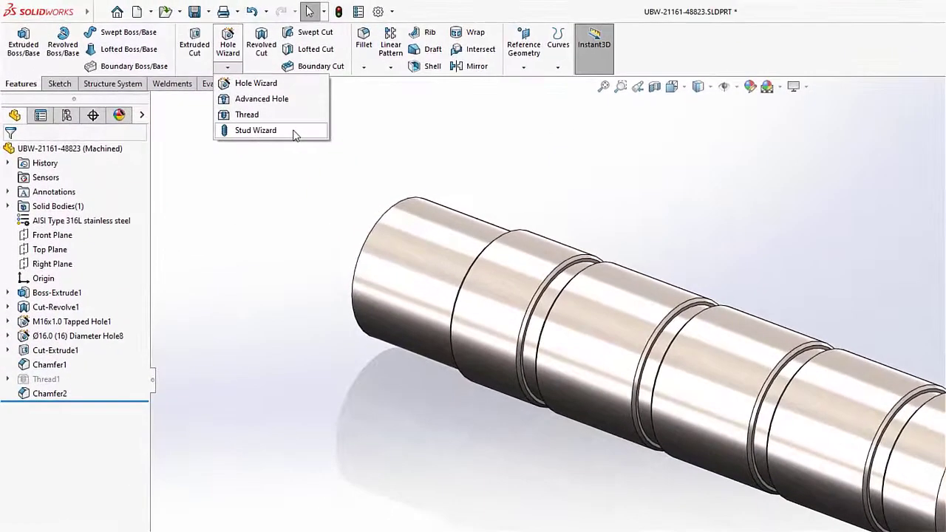
click(269, 123)
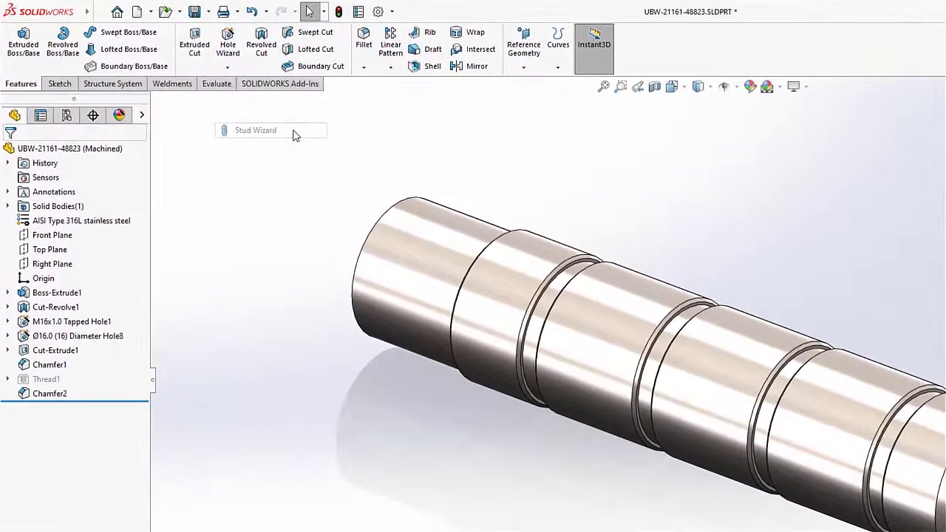
click(375, 232)
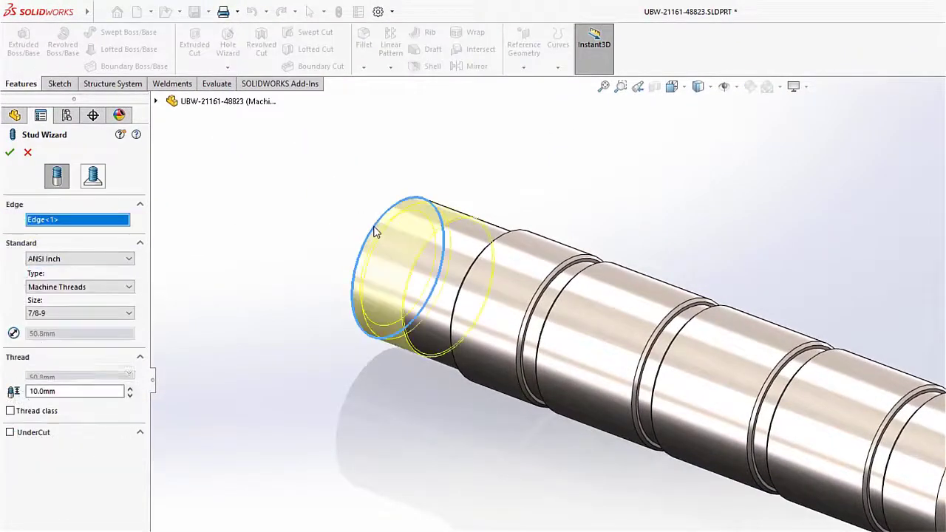
click(111, 259)
click(111, 271)
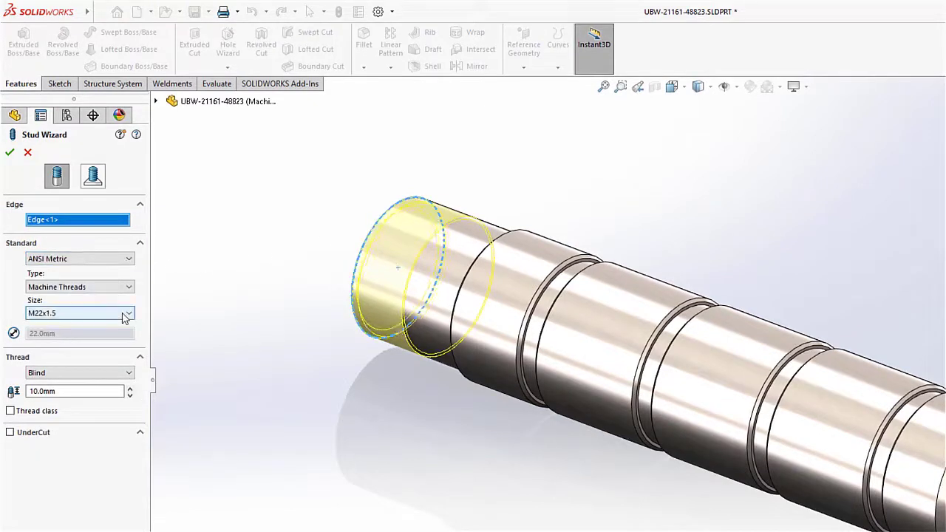
click(125, 313)
click(105, 500)
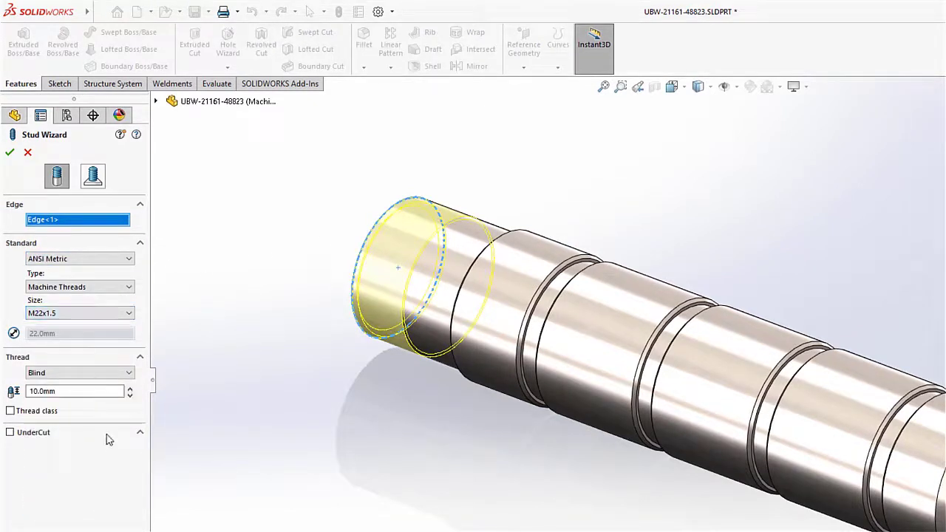
click(114, 373)
click(113, 392)
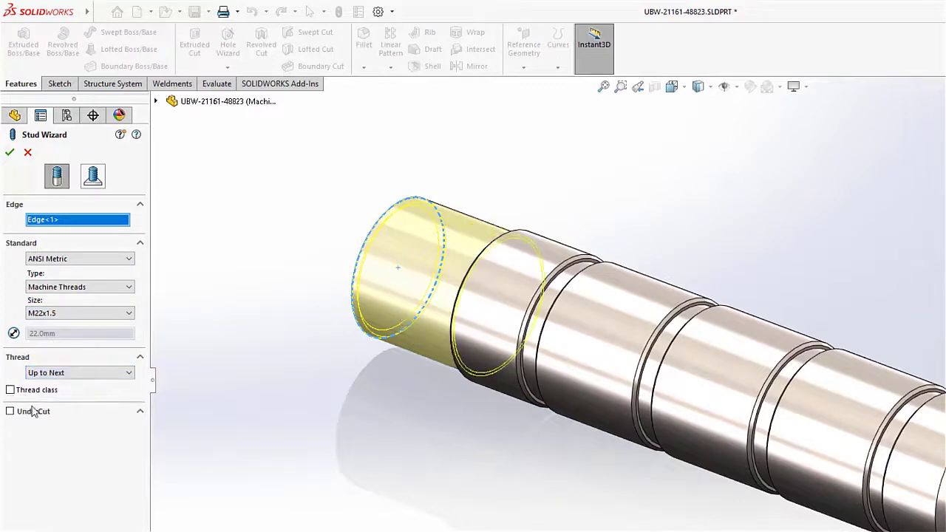
click(11, 411)
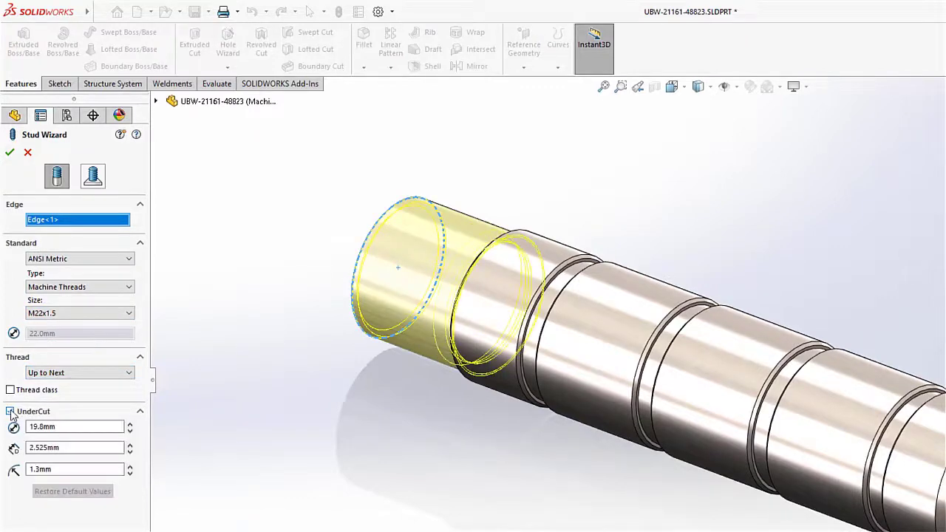
click(9, 152)
mouse_move(331, 386)
middle_down()
mouse_move(369, 382)
mouse_move(326, 382)
middle_up()
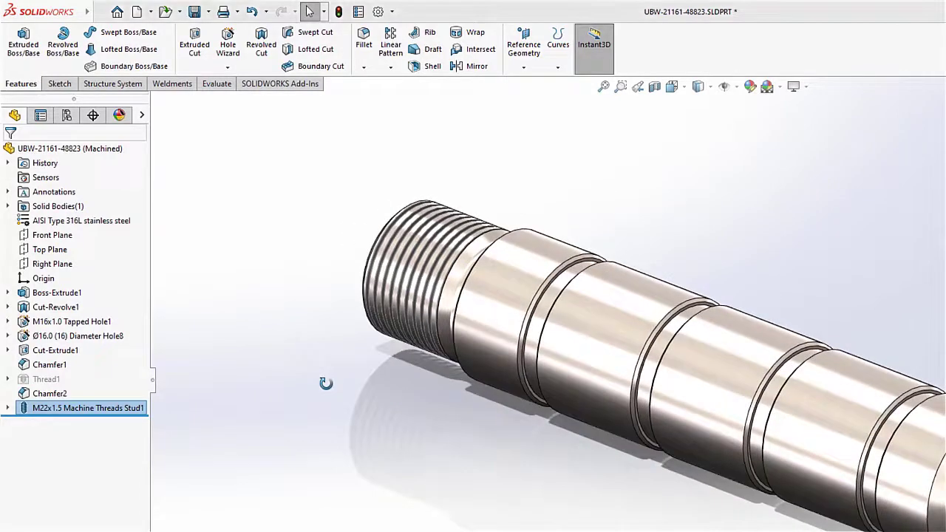
- Add a Description 'Actuator Handle' configuration property applied to all configurations
click(358, 11)
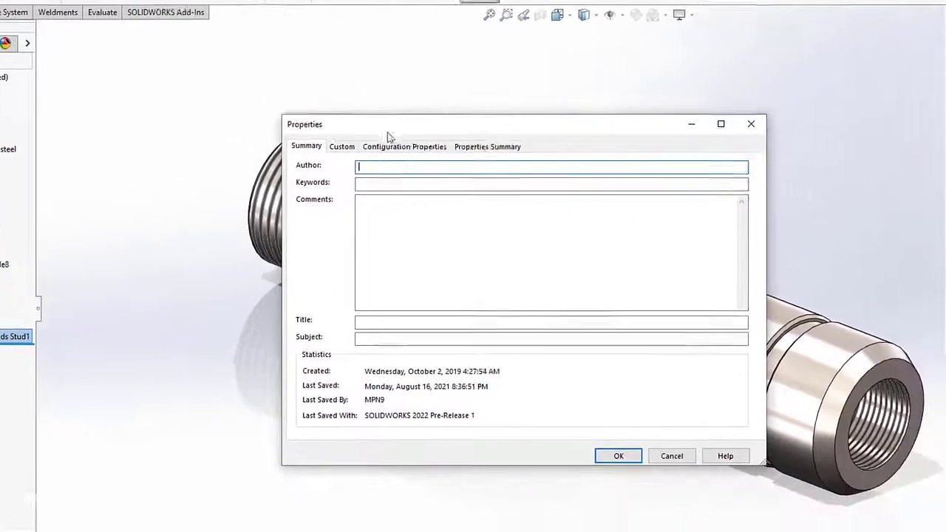
click(402, 147)
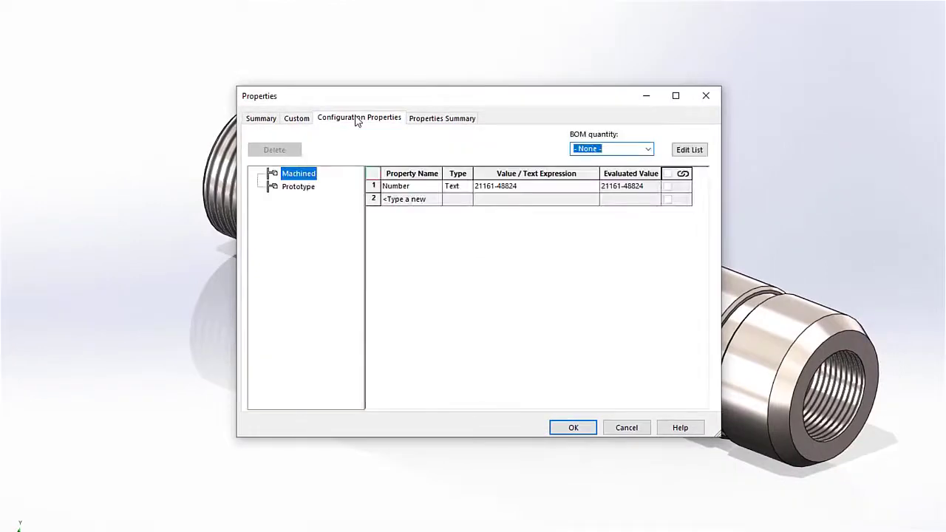
click(433, 200)
click(436, 200)
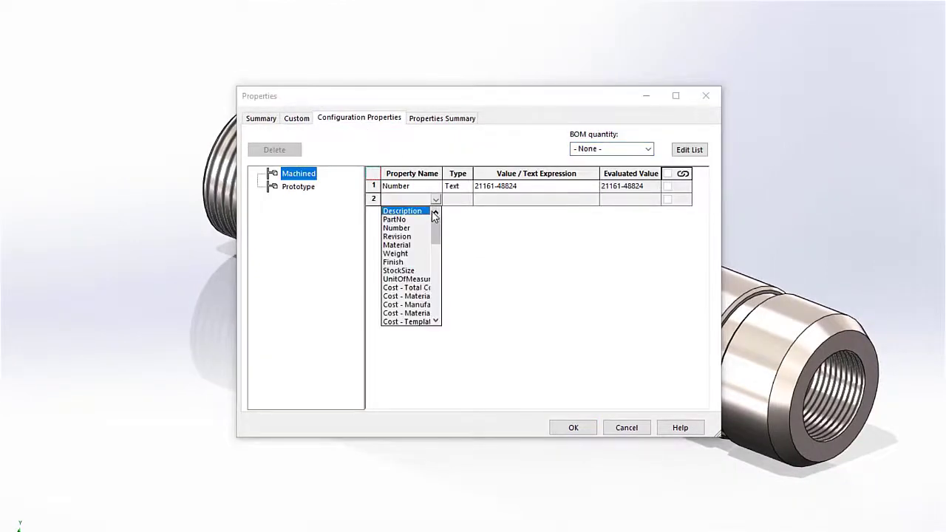
click(422, 211)
click(497, 201)
text(Actuator Handle)
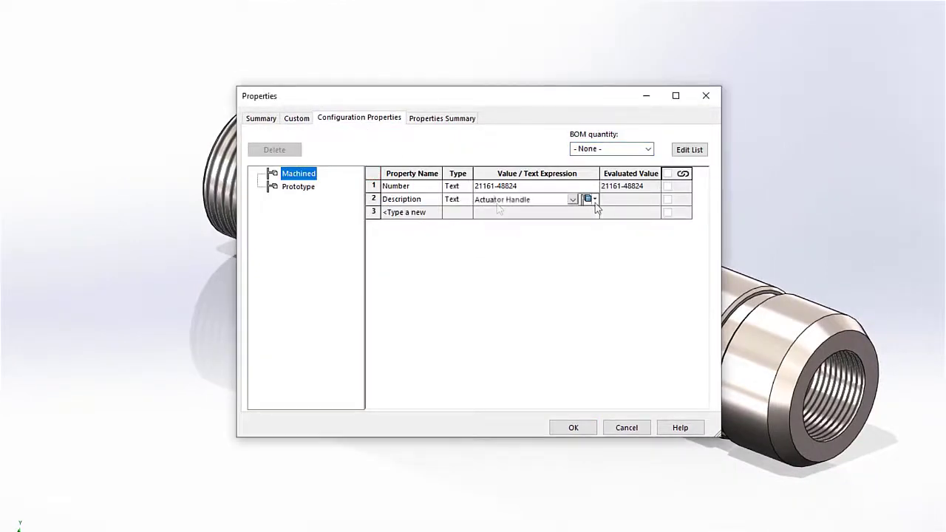
click(595, 199)
click(612, 234)
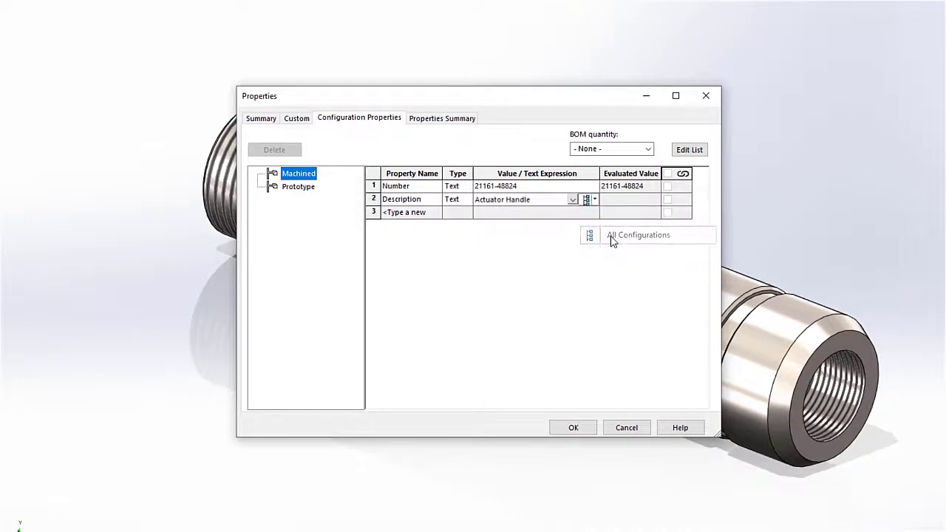
- Add a Material configuration property linked to the part's material
click(436, 214)
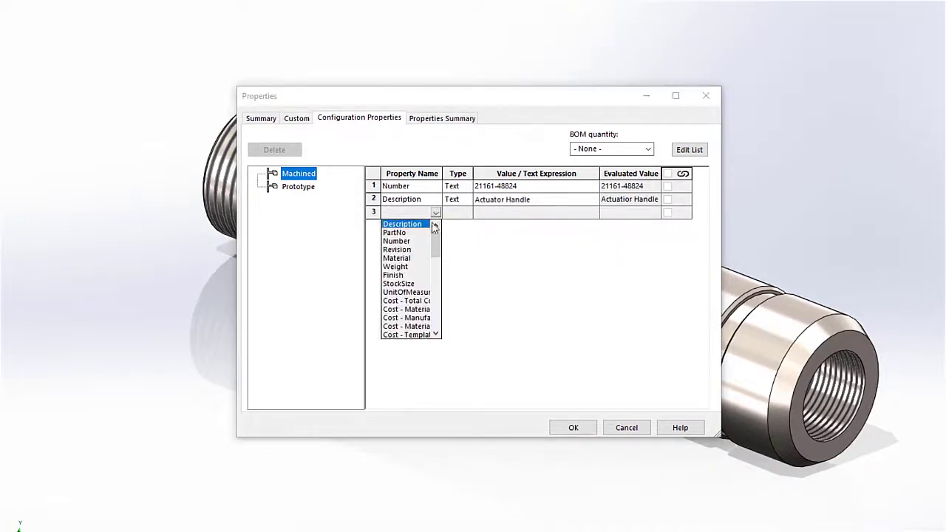
click(415, 258)
click(576, 215)
click(574, 212)
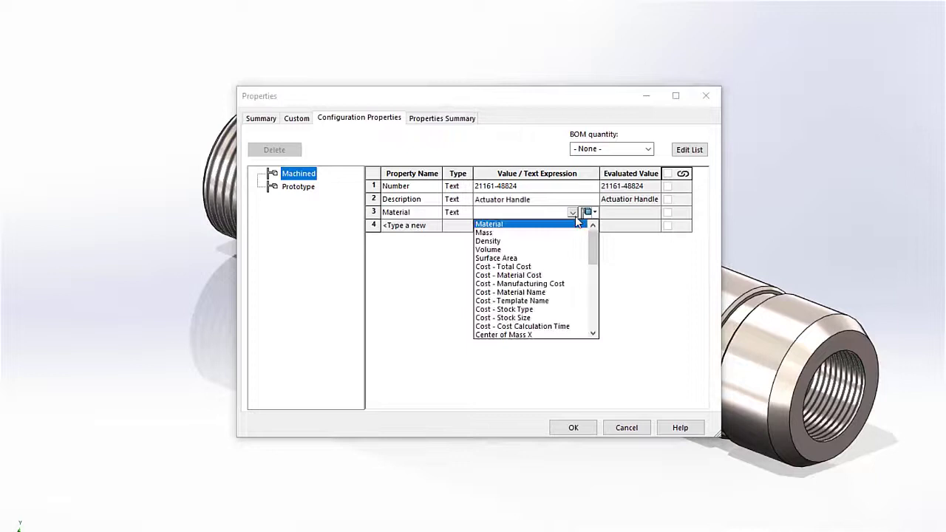
click(570, 226)
click(589, 213)
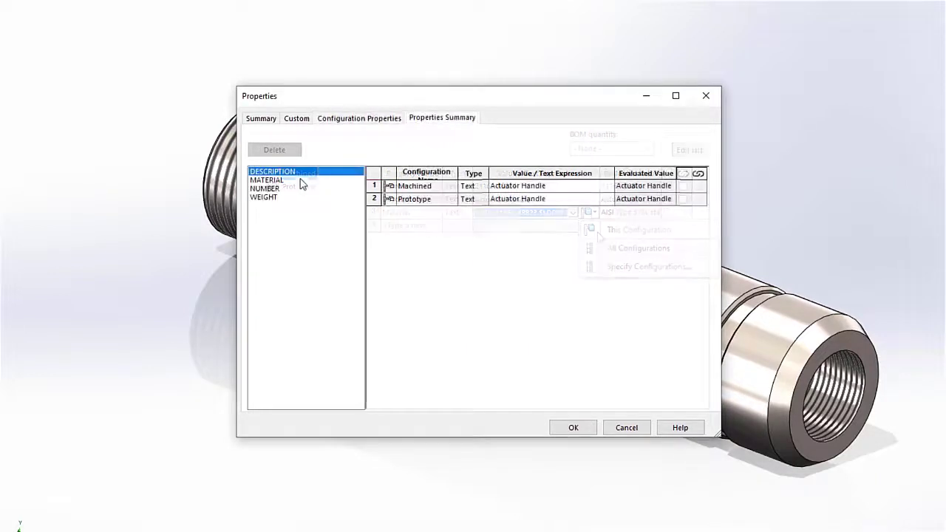
click(297, 183)
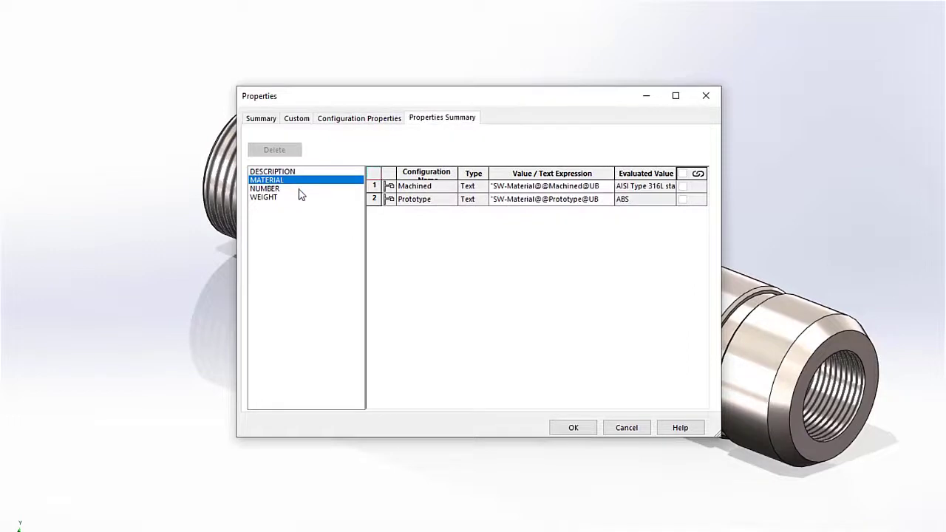
click(301, 190)
click(548, 201)
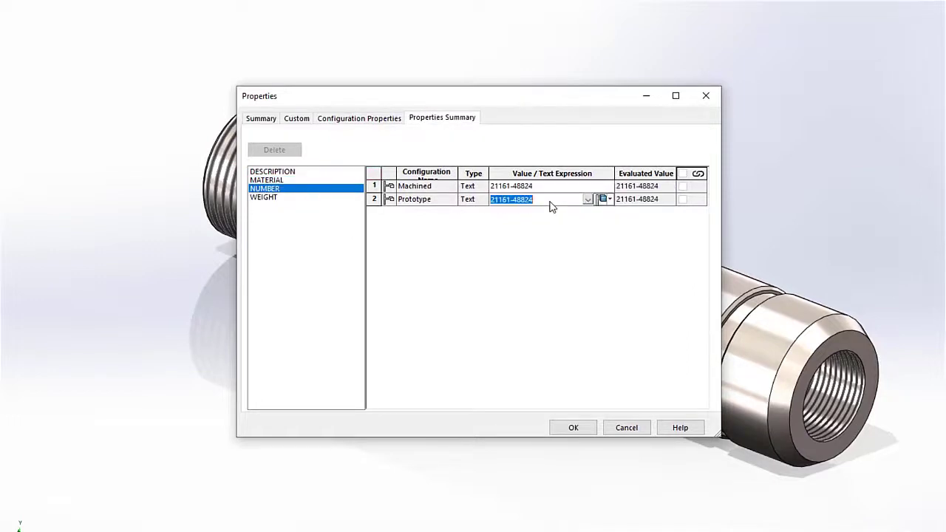
click(550, 200)
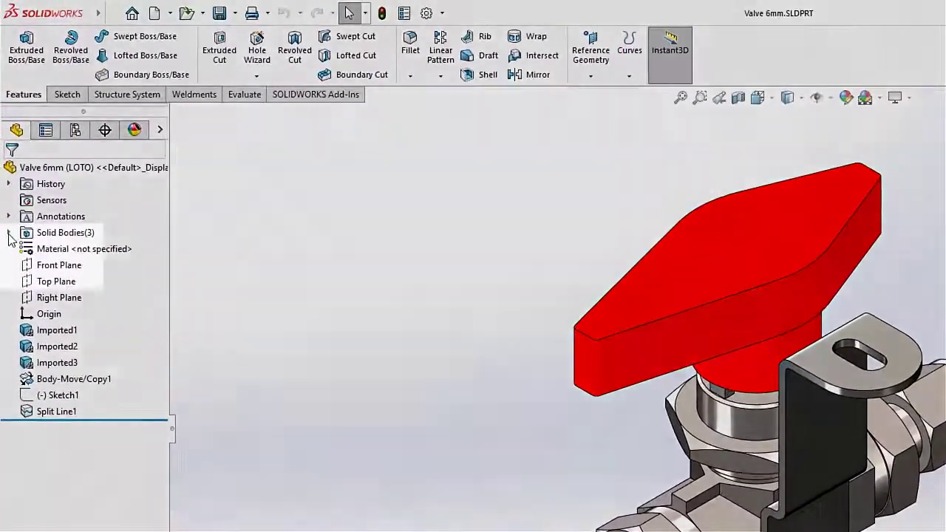
- List the valve's three solid bodies and orbit the threaded shaft
click(9, 223)
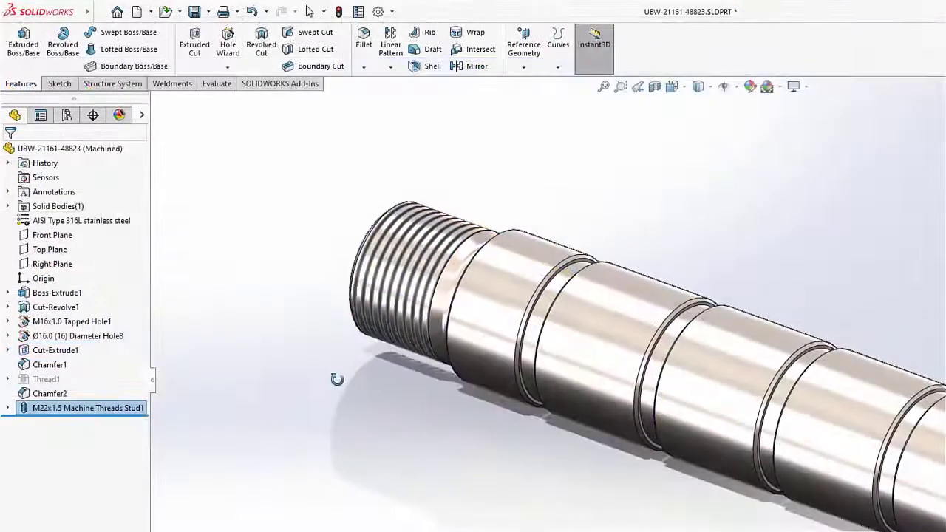
mouse_move(333, 380)
middle_down()
mouse_move(369, 382)
mouse_move(327, 384)
middle_up()
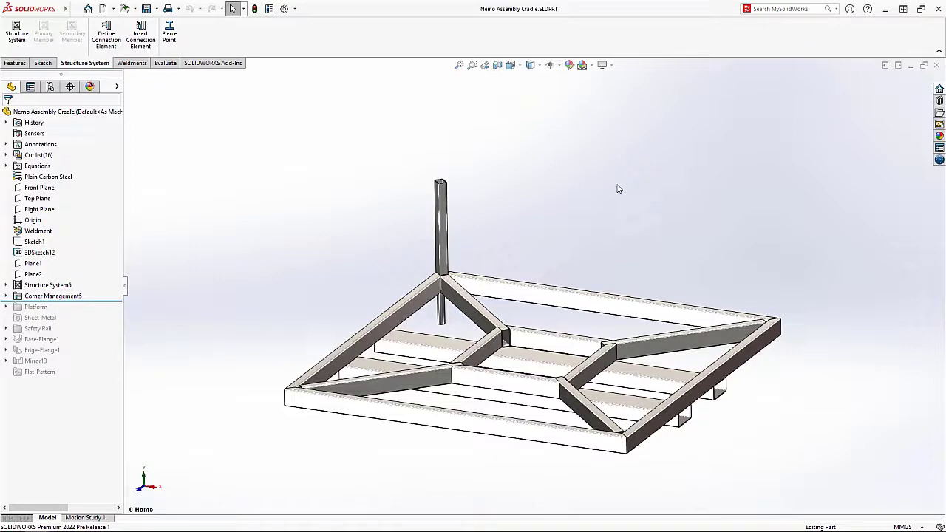
- Zoom to the post top and start a point-to-member secondary member in the structure system
click(472, 65)
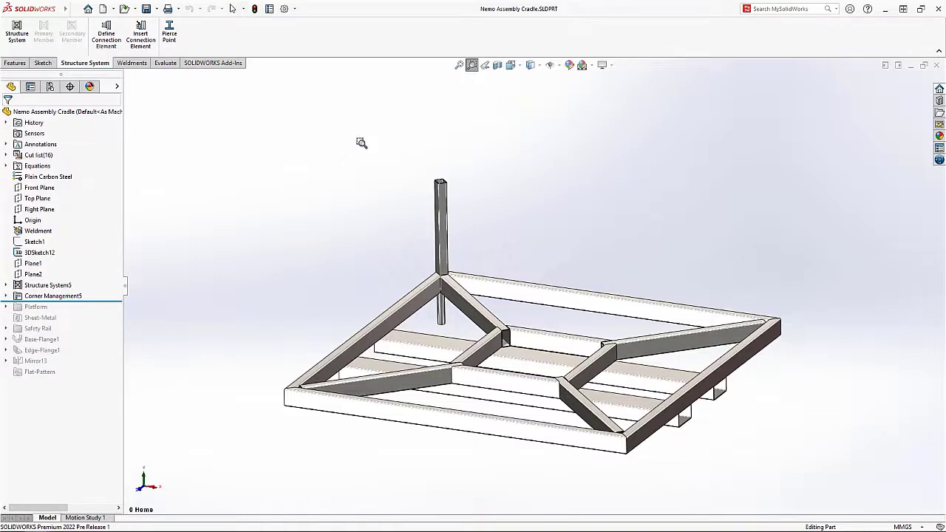
drag(357, 144, 595, 367)
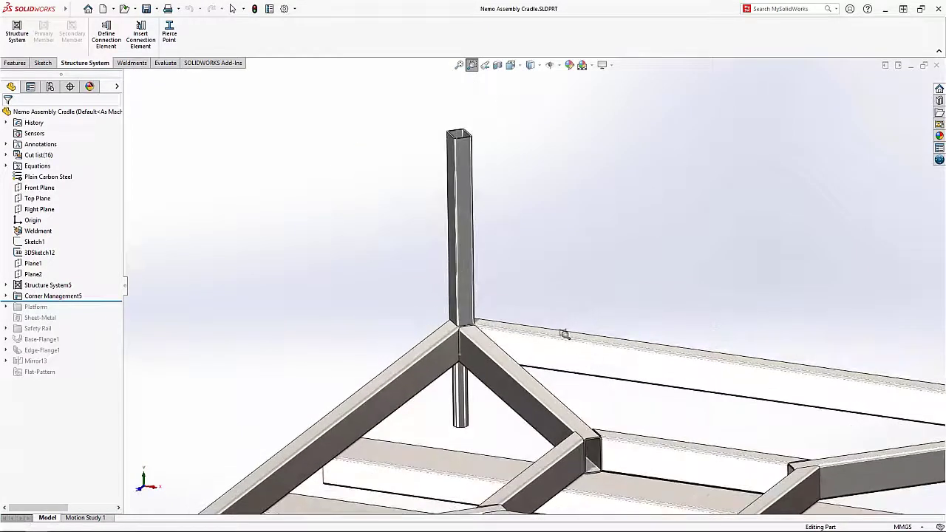
click(9, 36)
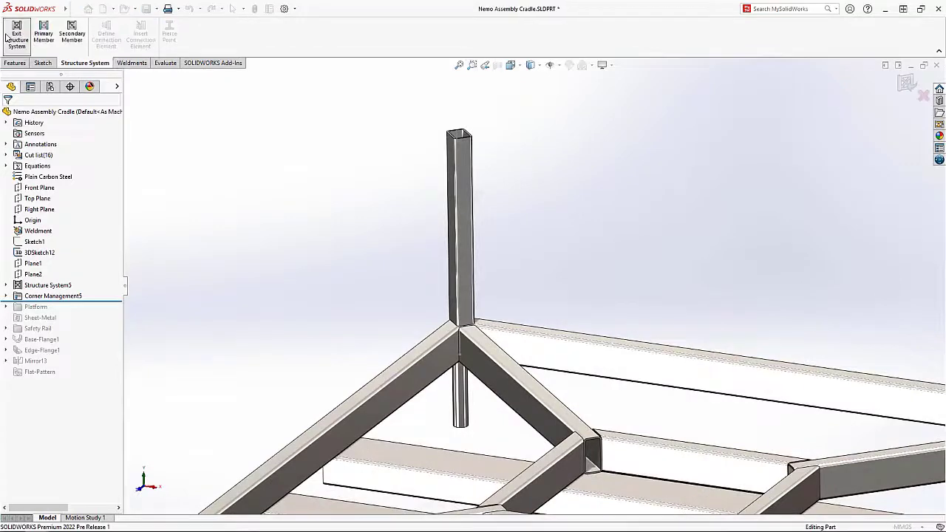
click(71, 33)
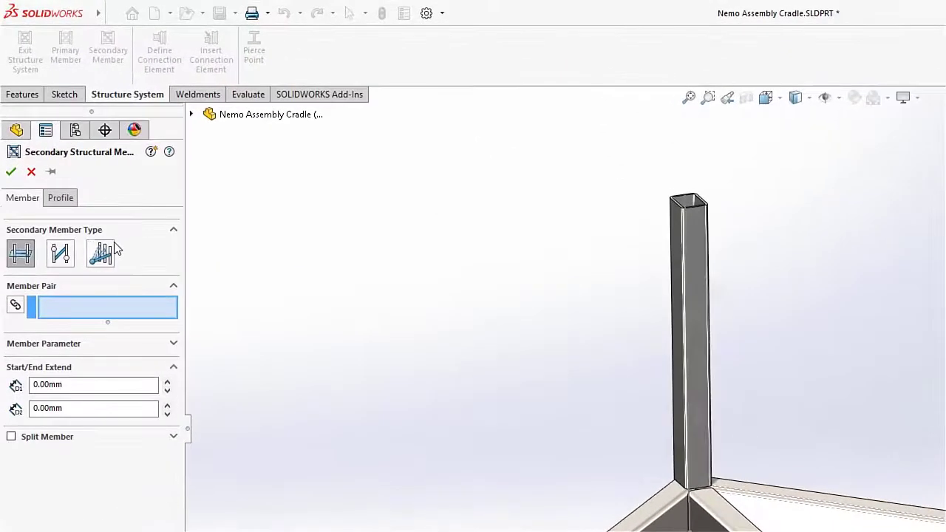
click(74, 182)
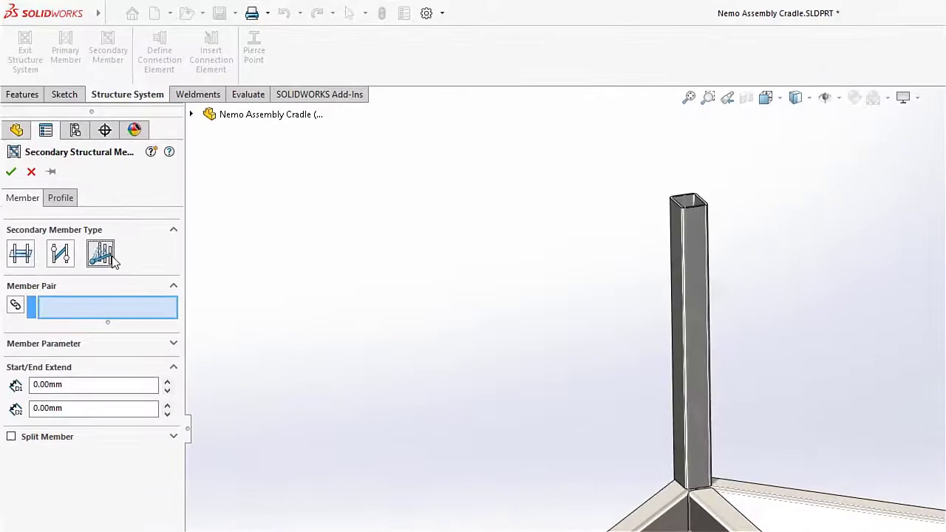
- Create three braces from Point2 at the post top to the surrounding frame members
click(120, 304)
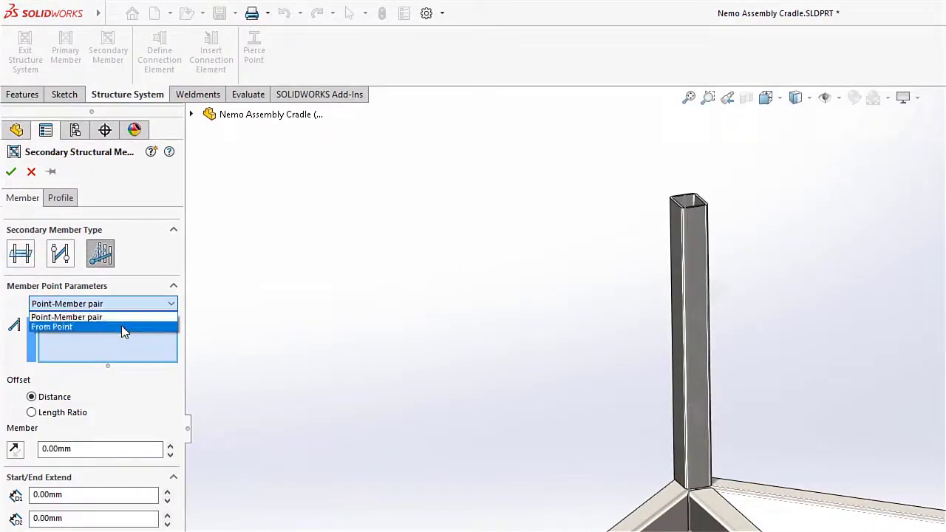
click(121, 327)
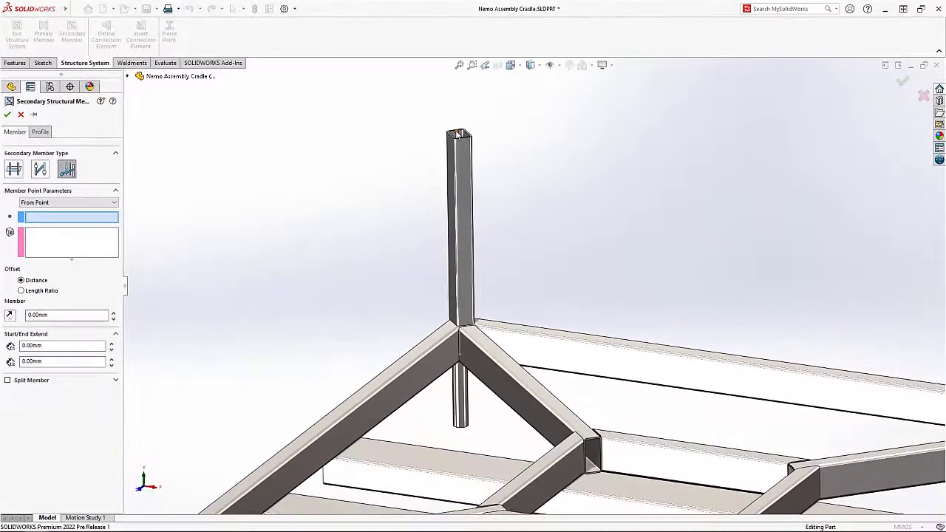
click(681, 198)
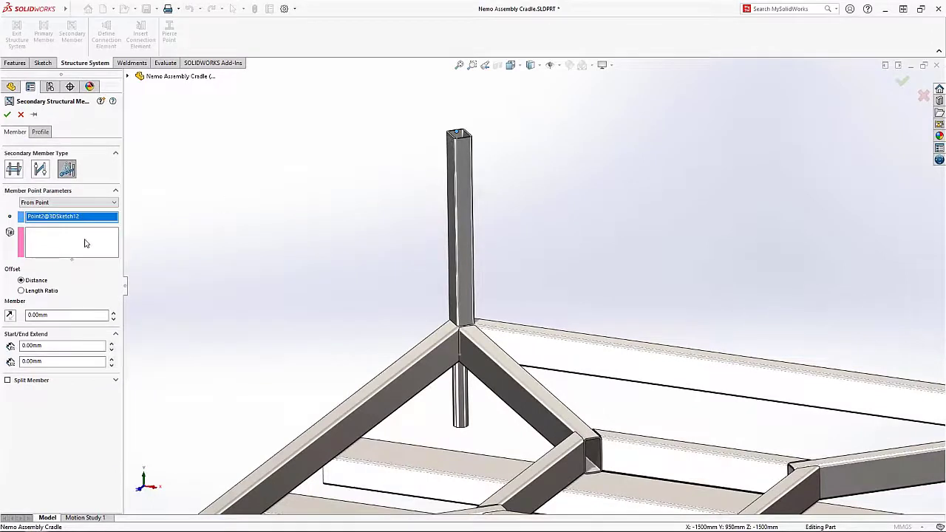
click(85, 243)
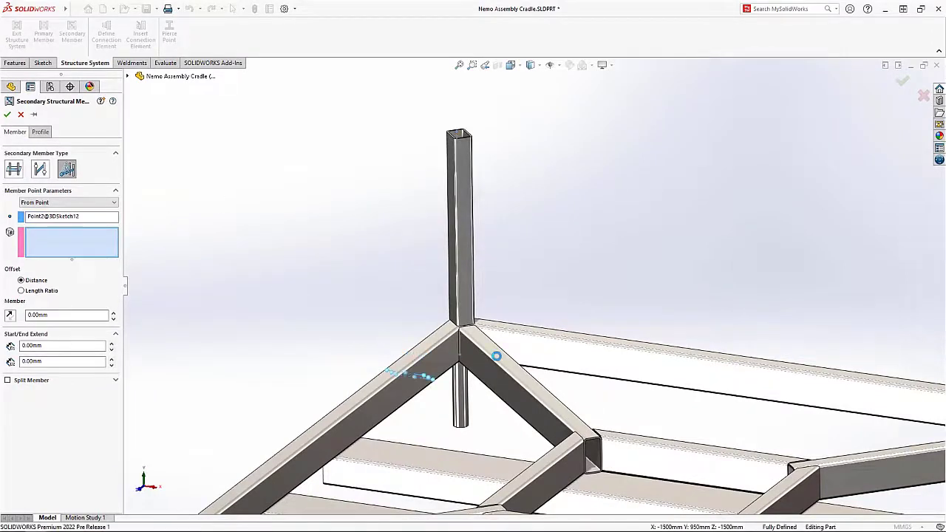
click(411, 373)
click(539, 334)
key(Return)
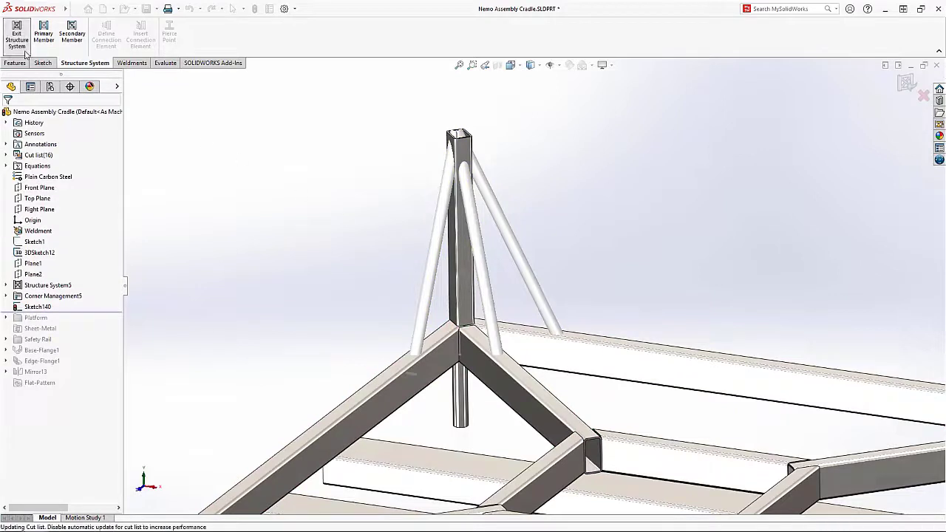
- End-trim the brace corners with complex treatment and no extension, then start a connection element
click(17, 36)
click(36, 229)
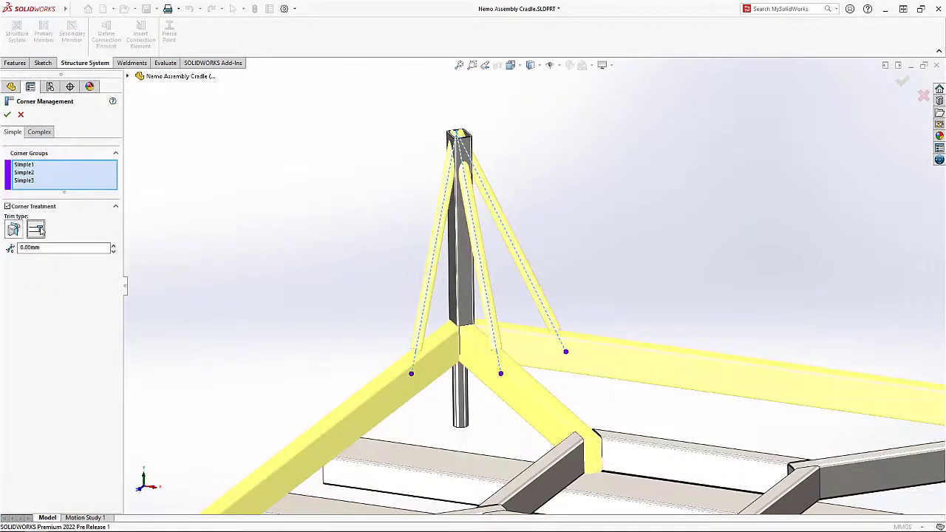
click(51, 132)
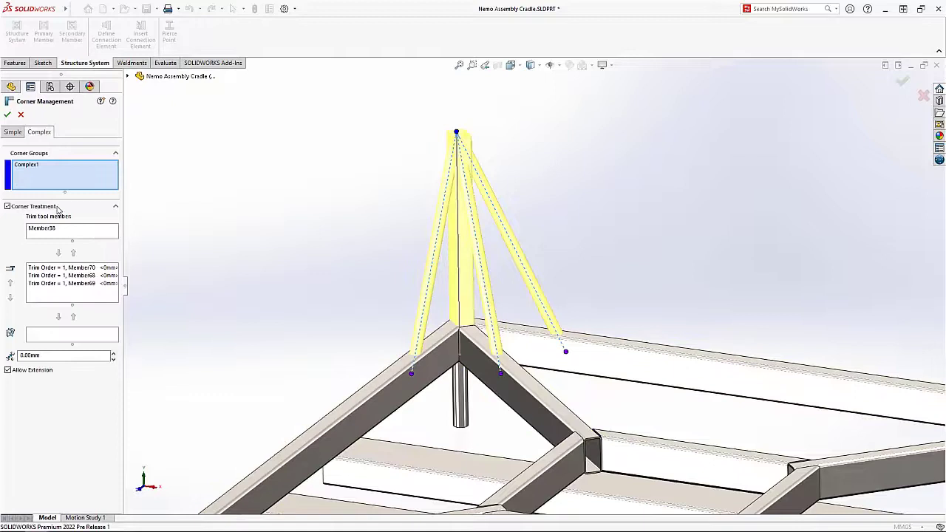
click(58, 267)
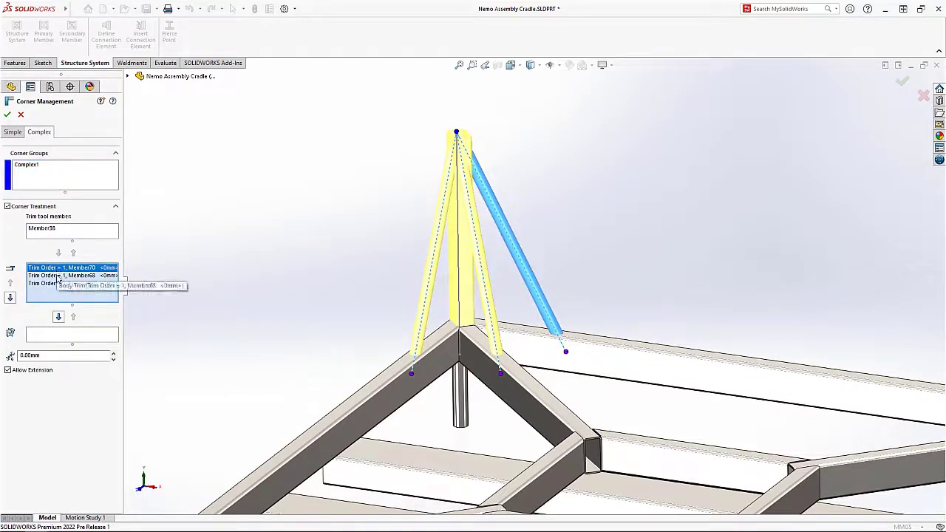
click(58, 276)
click(57, 284)
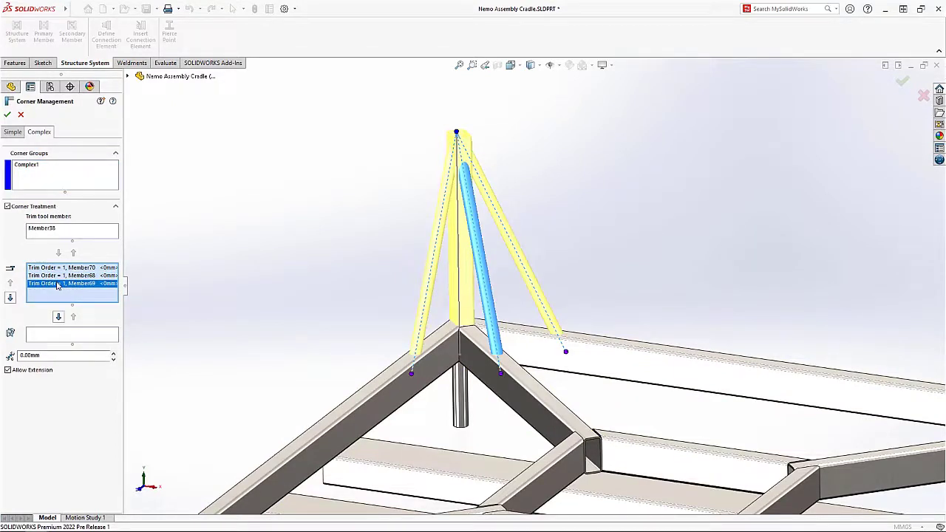
click(21, 371)
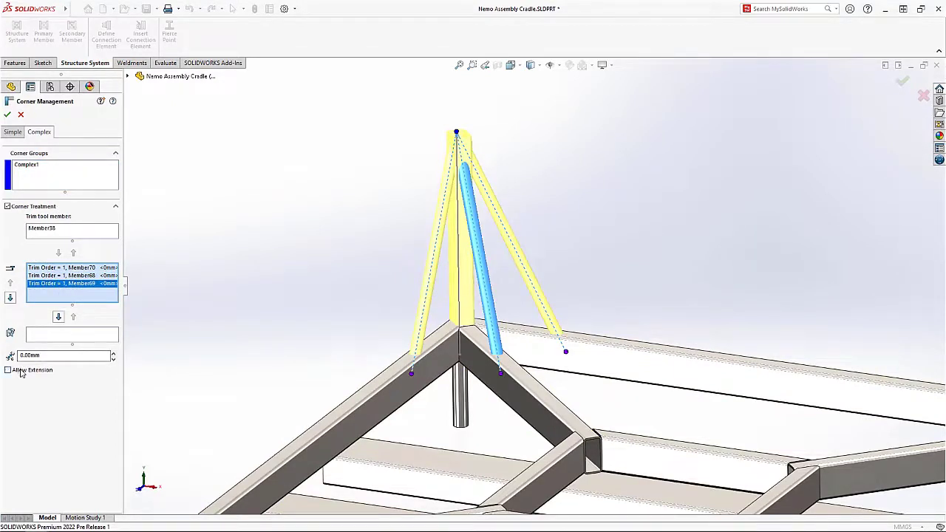
click(7, 116)
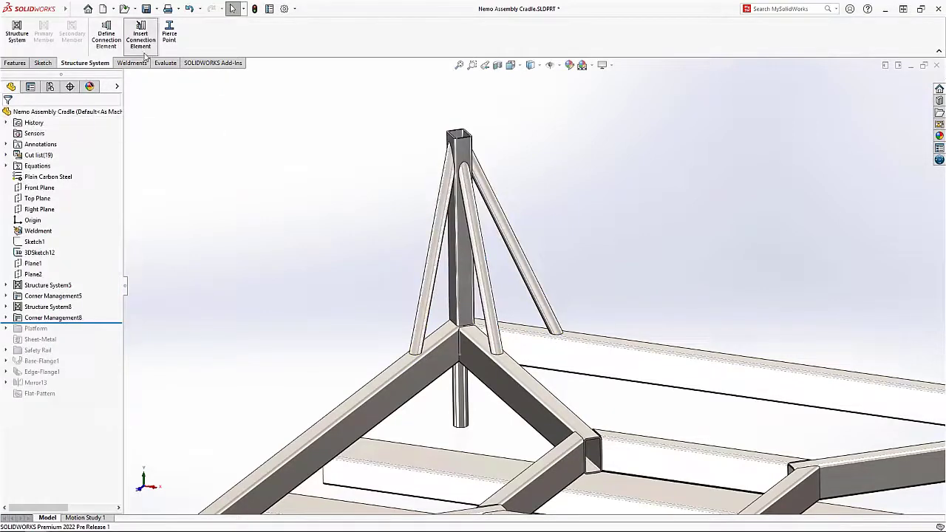
click(141, 40)
click(104, 193)
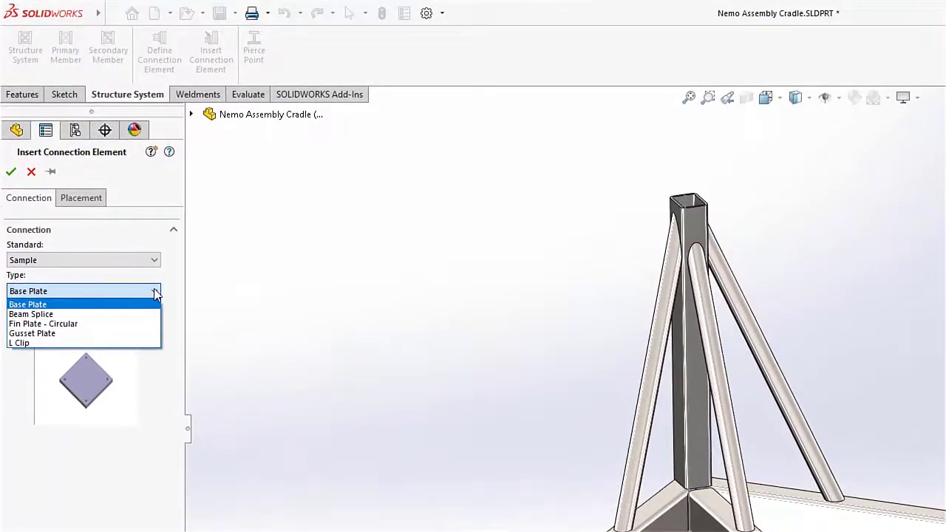
- Add a Base Plate connection element under the lower post (Member48)
key(Down)
key(Down)
key(Down)
key(Down)
click(153, 305)
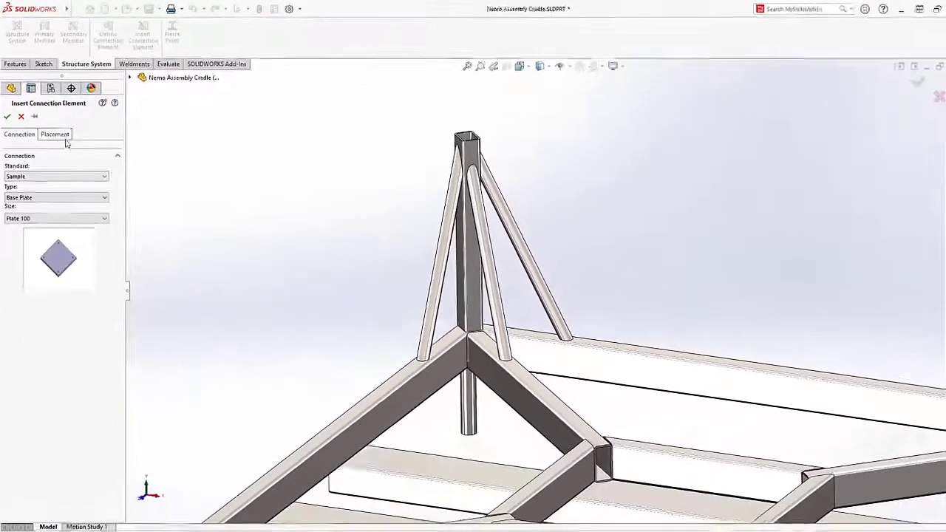
click(65, 137)
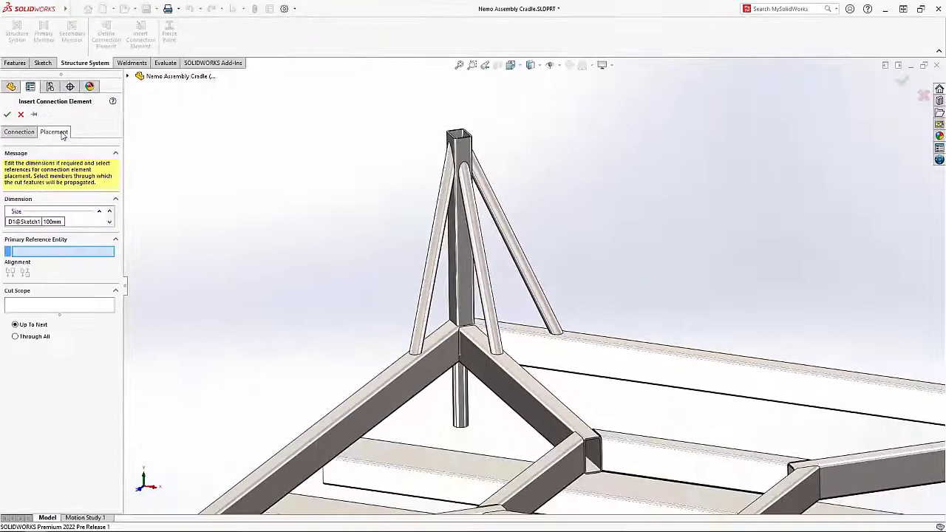
click(460, 422)
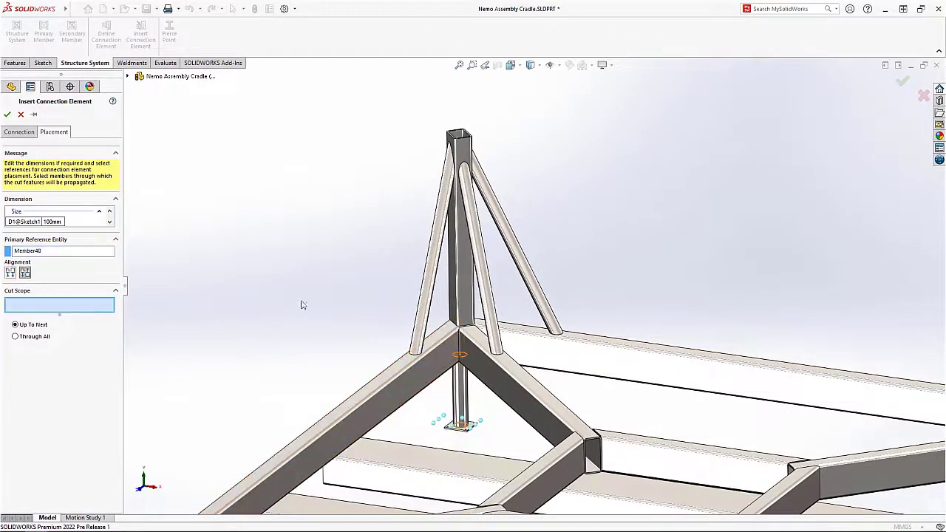
click(7, 115)
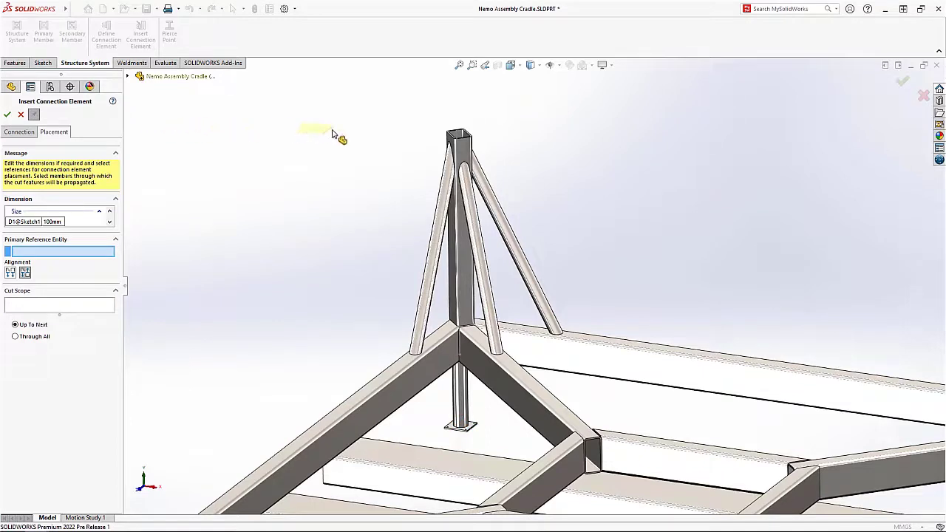
- Add a 150 mm base plate on top of the vertical post (Member38)
click(459, 133)
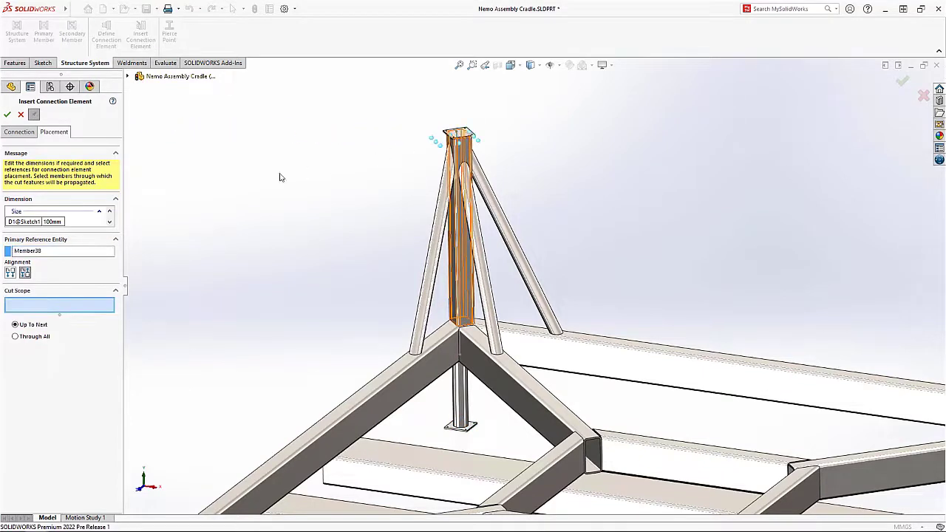
click(56, 221)
text(1)
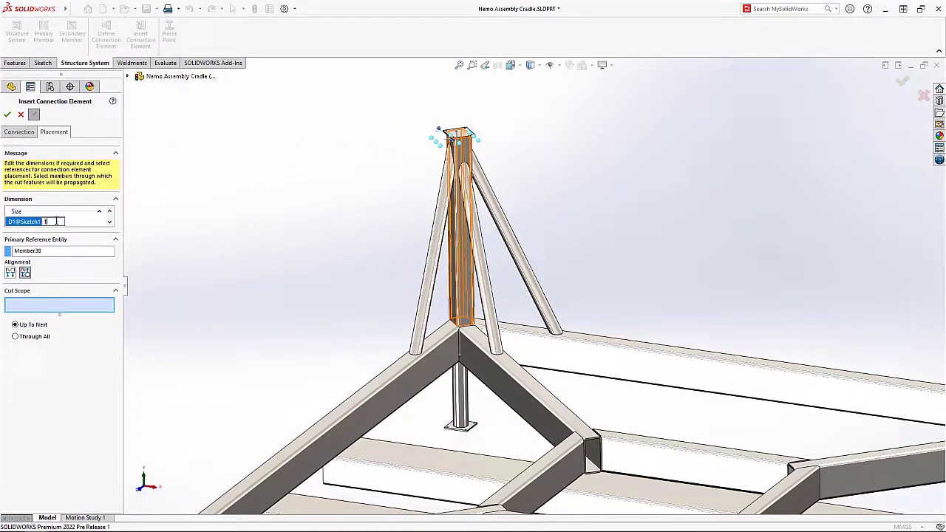
text(50)
key(Return)
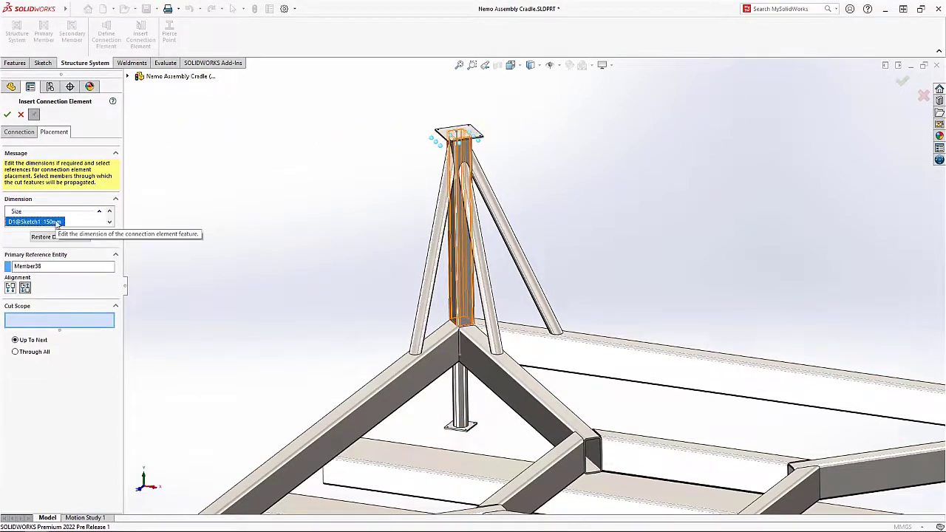
click(7, 116)
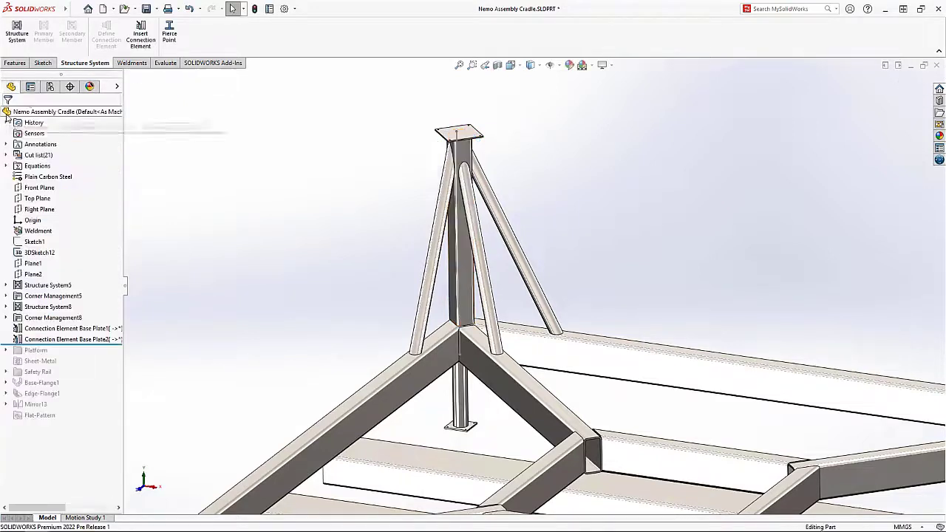
- Start a new connection element of type L Clip
click(141, 41)
click(105, 194)
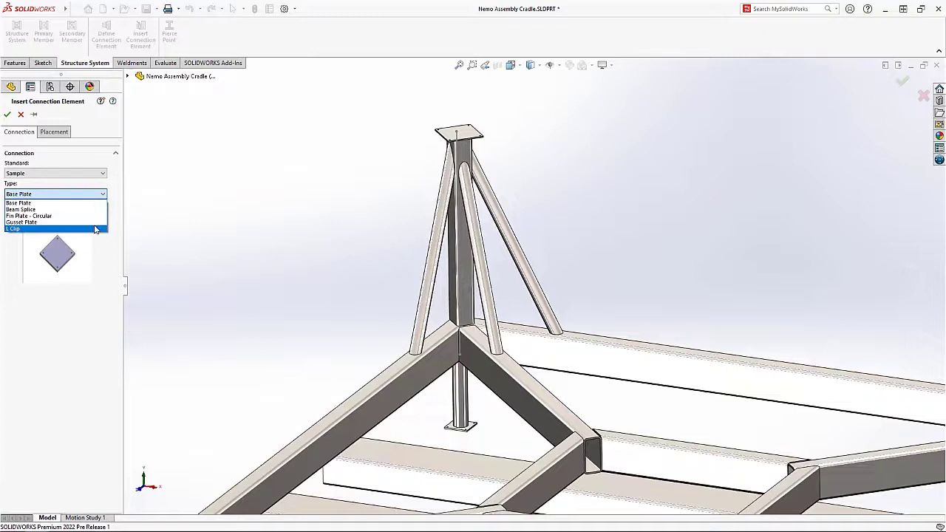
click(52, 227)
click(54, 132)
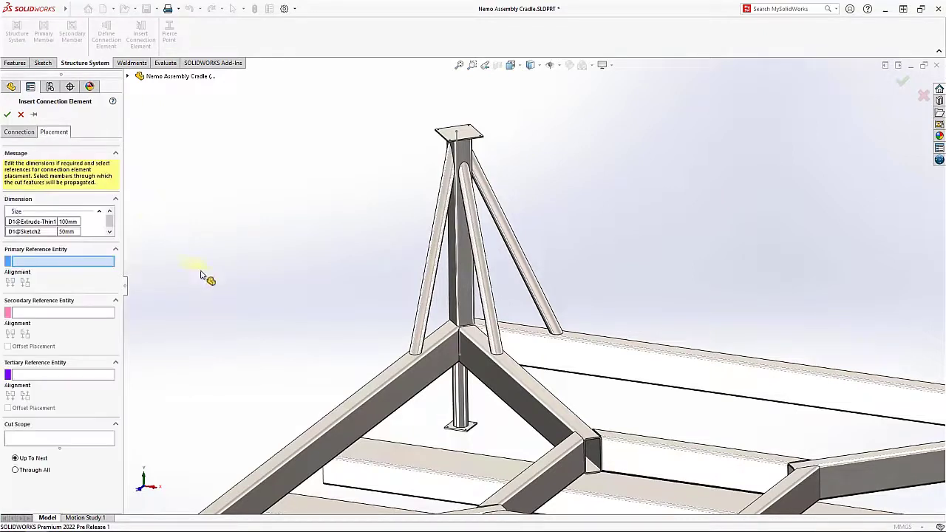
- Reference the diagonal beam and lower member faces, adding both members to the cut scope
click(327, 419)
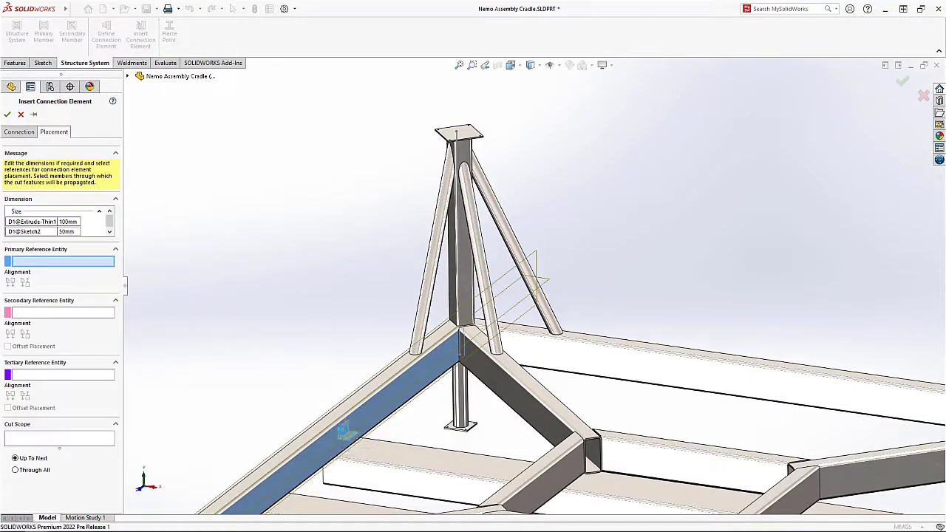
click(365, 453)
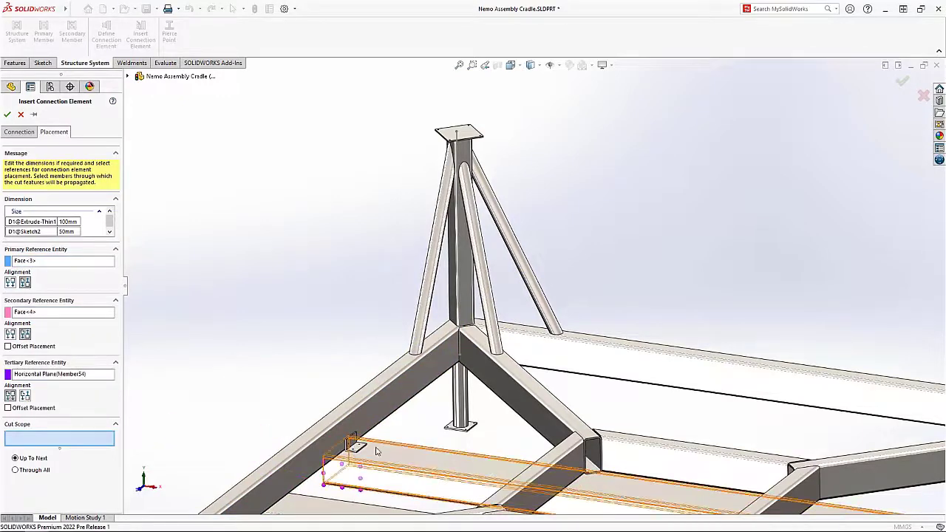
click(379, 453)
click(375, 419)
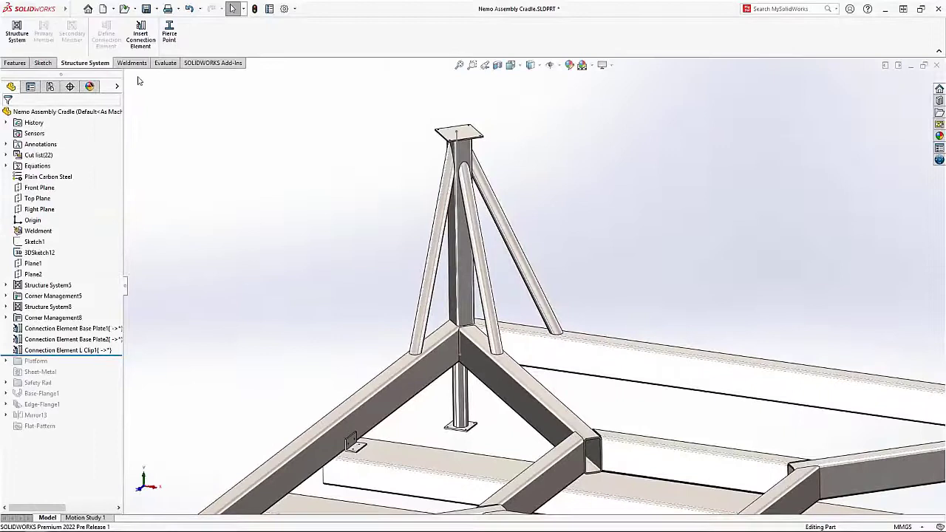
- Add an End Cap on the open end face of the frame member
click(131, 63)
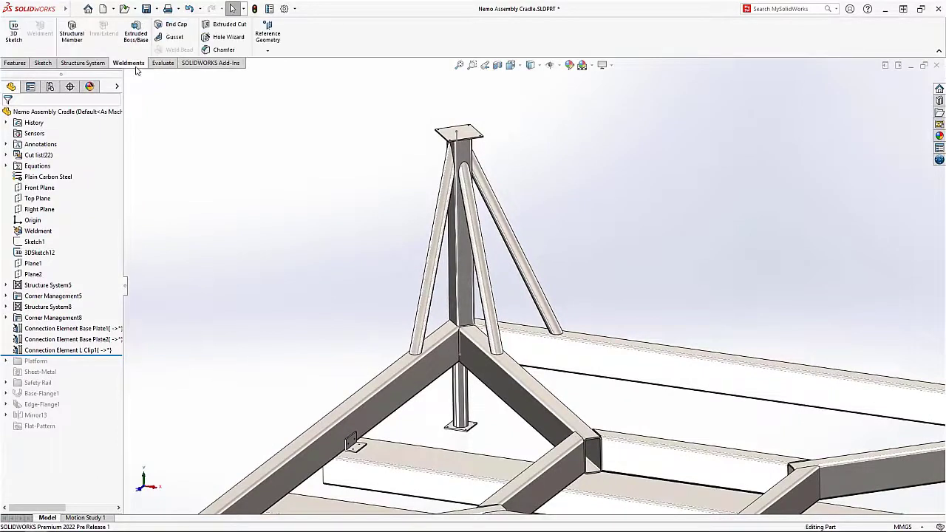
click(185, 25)
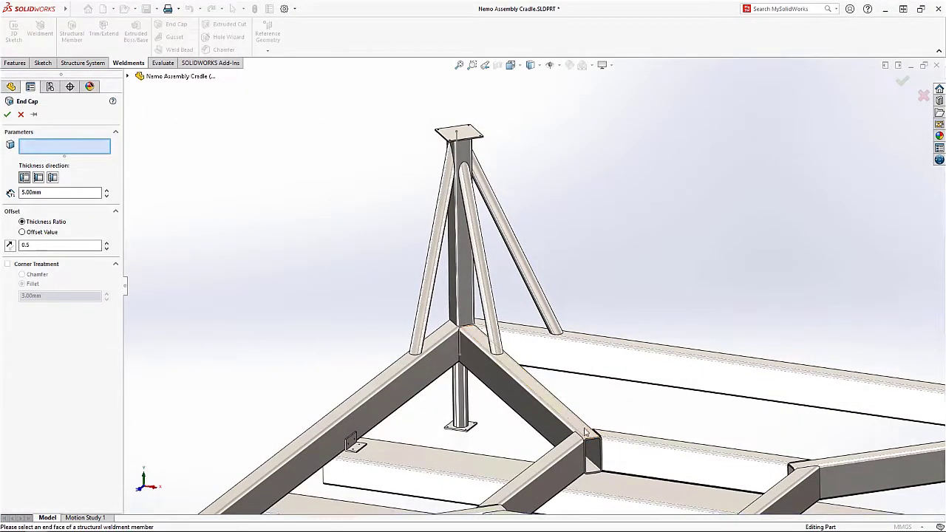
click(600, 443)
key(Return)
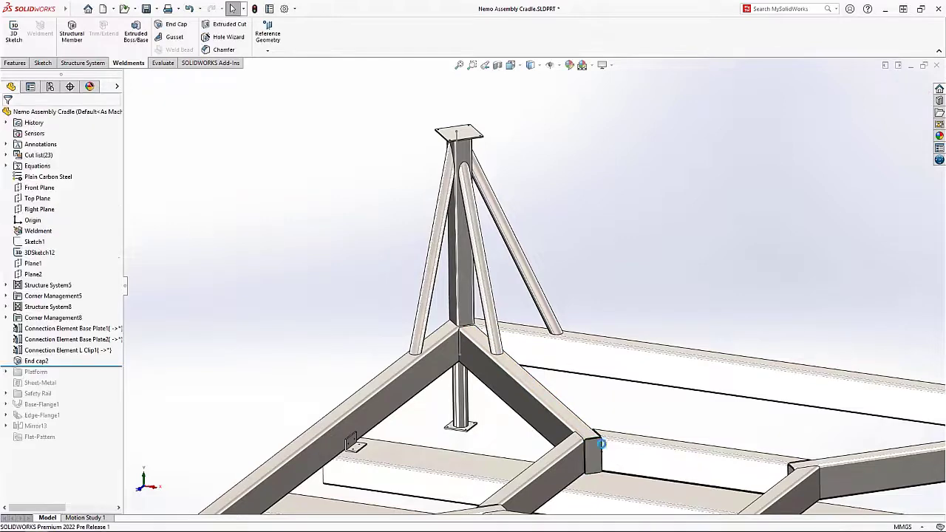
- Mirror the post, base plate, L clip and end cap about the Front and Right Planes
key(f)
key(s)
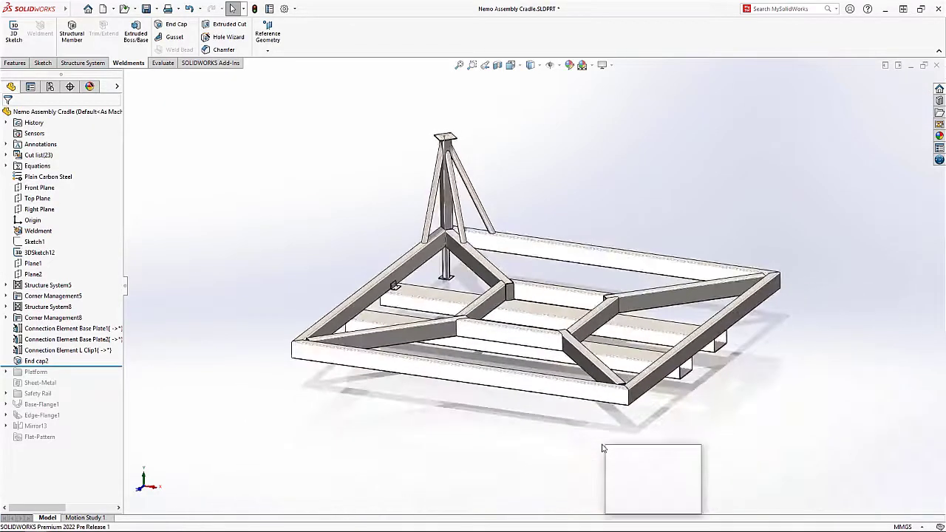
click(615, 489)
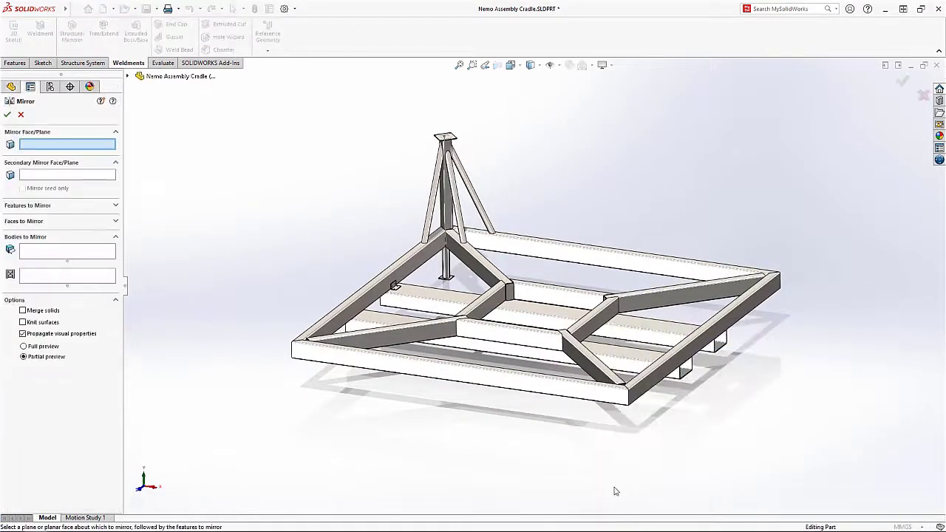
click(514, 209)
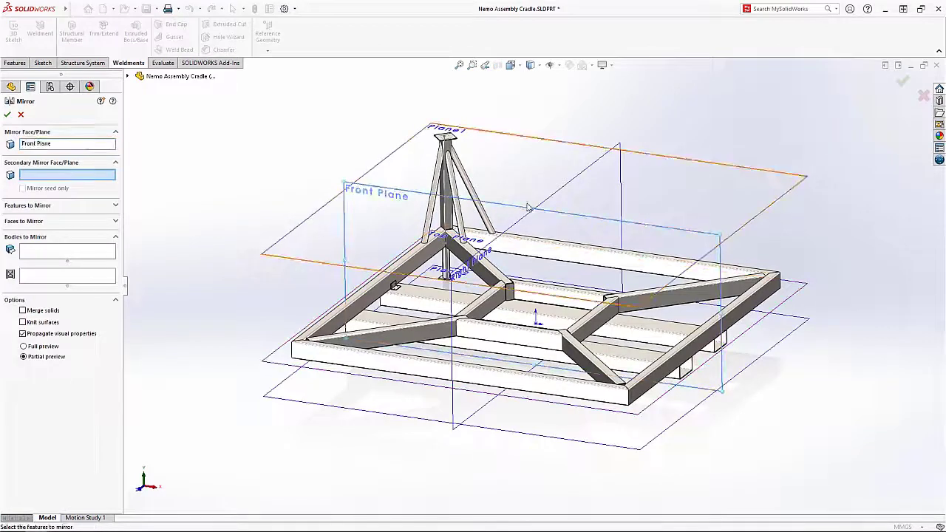
click(546, 205)
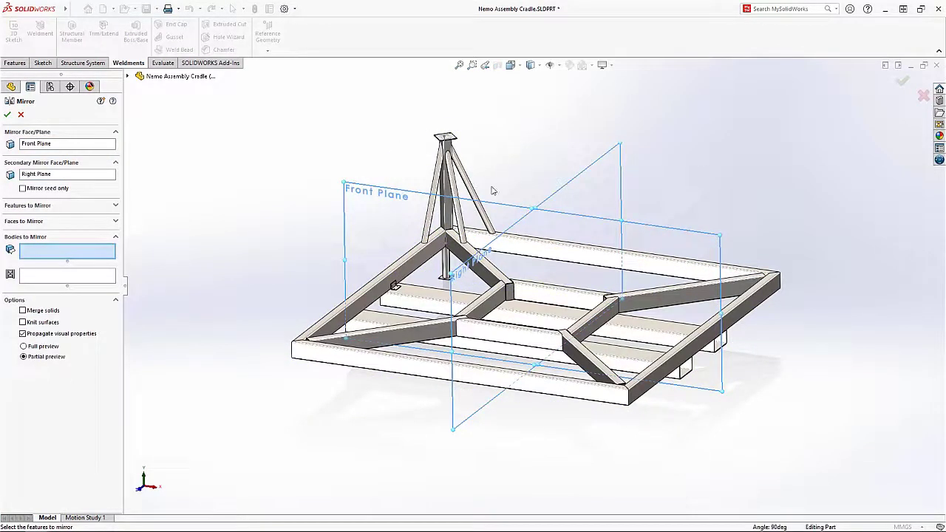
click(446, 275)
click(398, 288)
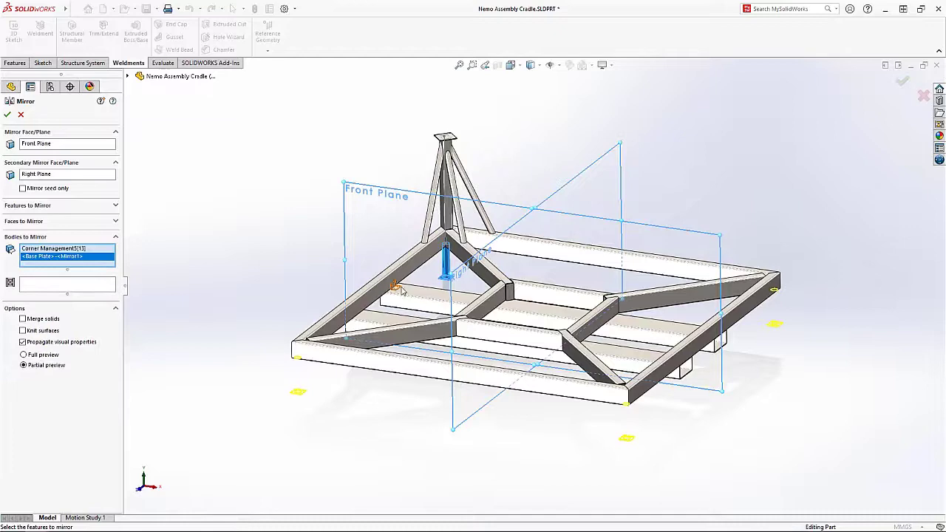
click(405, 292)
click(517, 294)
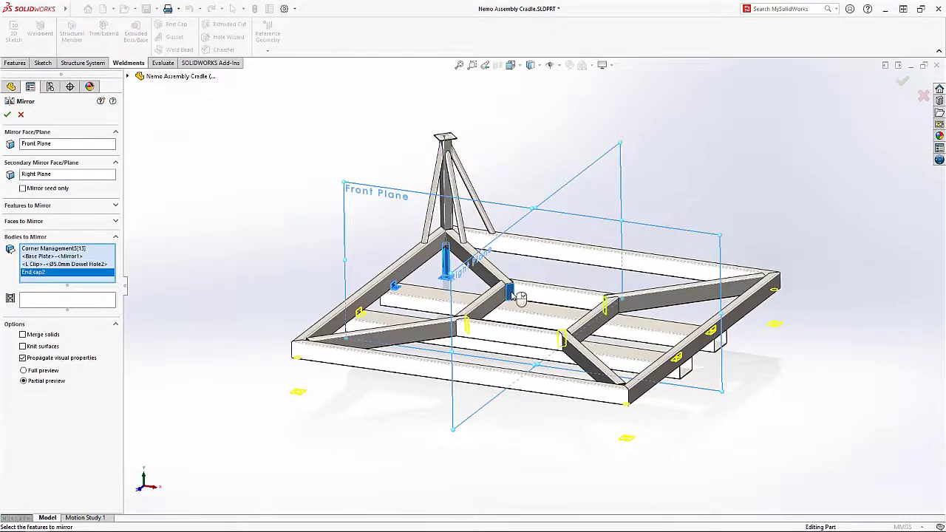
key(Return)
- Mirror the box-selected tripod support bodies about the Right Plane and top plate face
key(s)
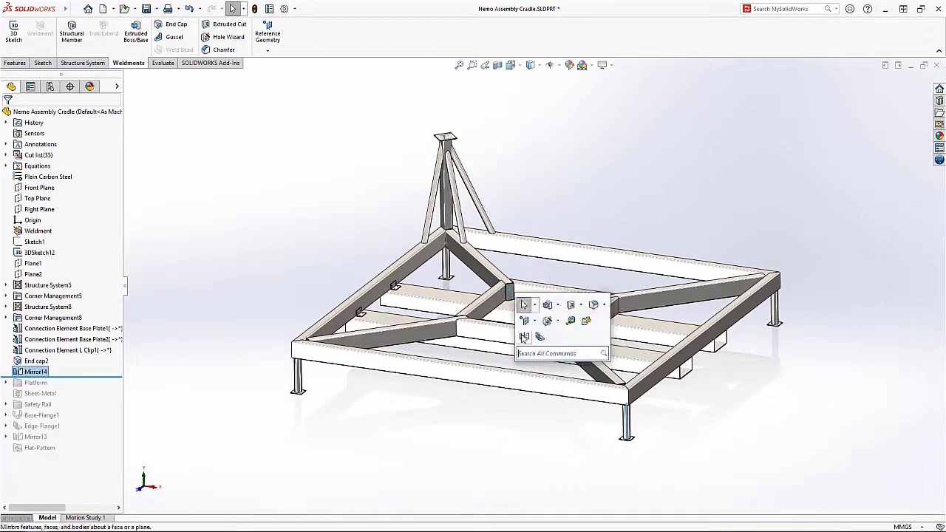
click(524, 336)
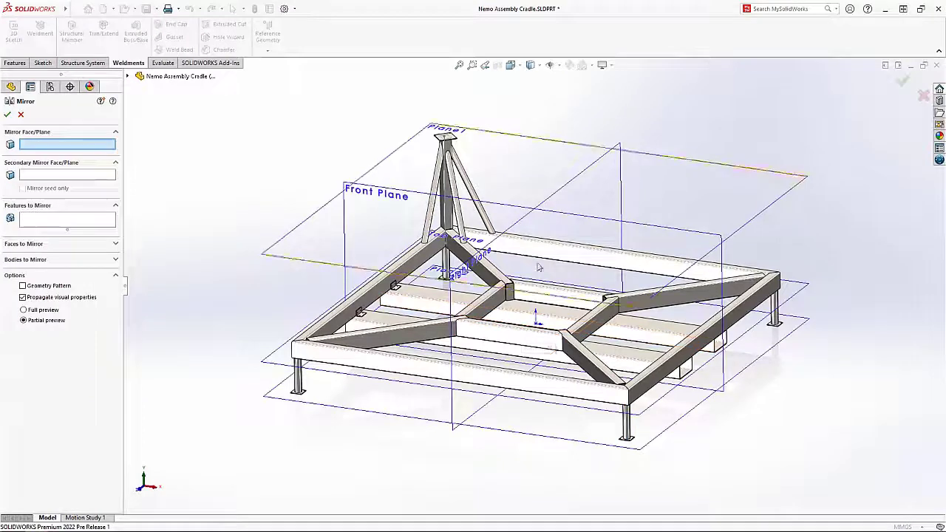
click(561, 196)
click(447, 139)
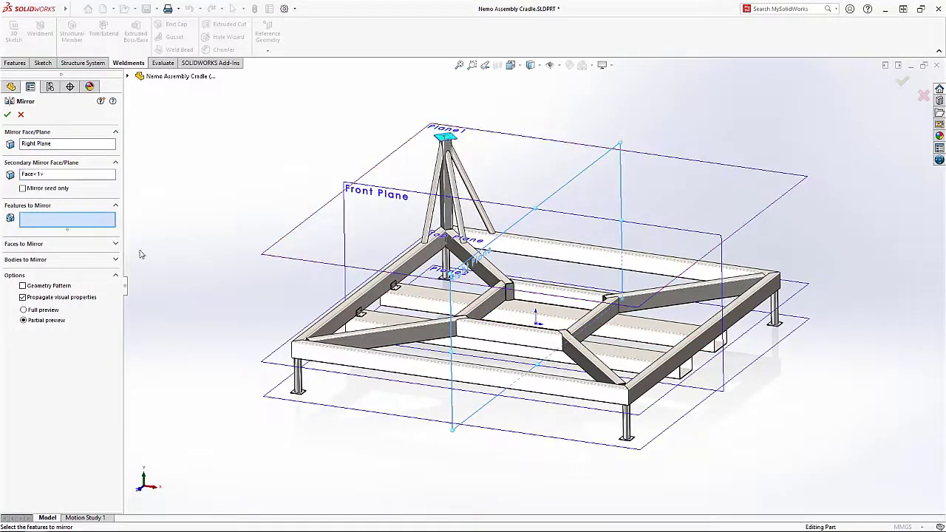
click(115, 261)
drag(361, 107, 511, 251)
key(Return)
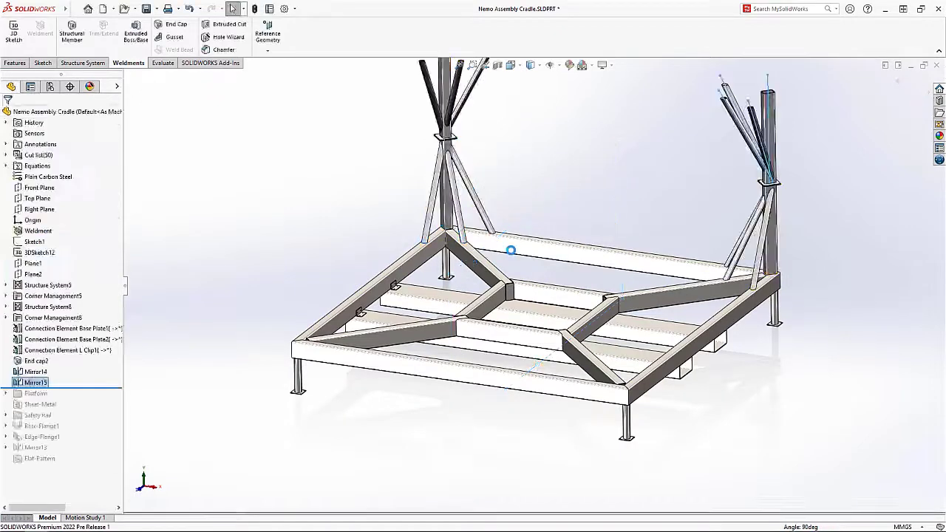
- Roll back below Base-Flange1 and start an edge flange on the platform's curved and front edges
drag(102, 387, 102, 431)
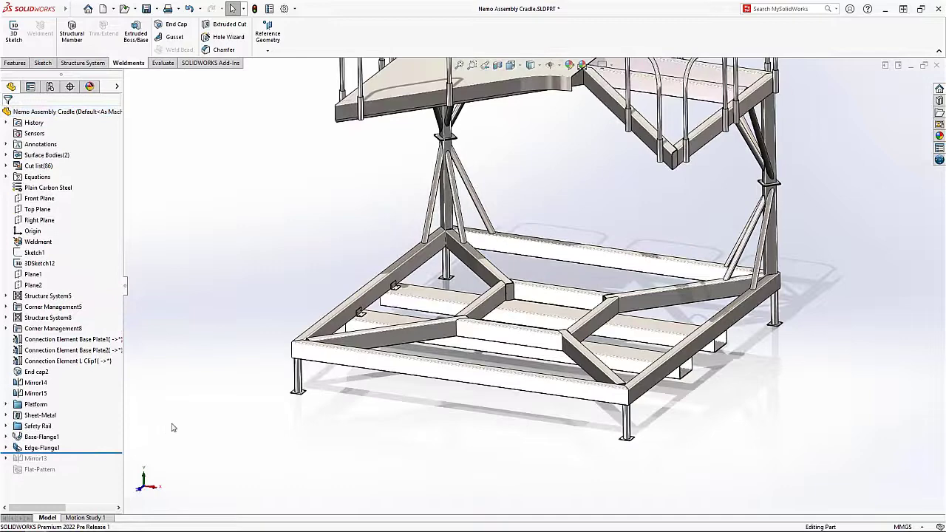
click(624, 329)
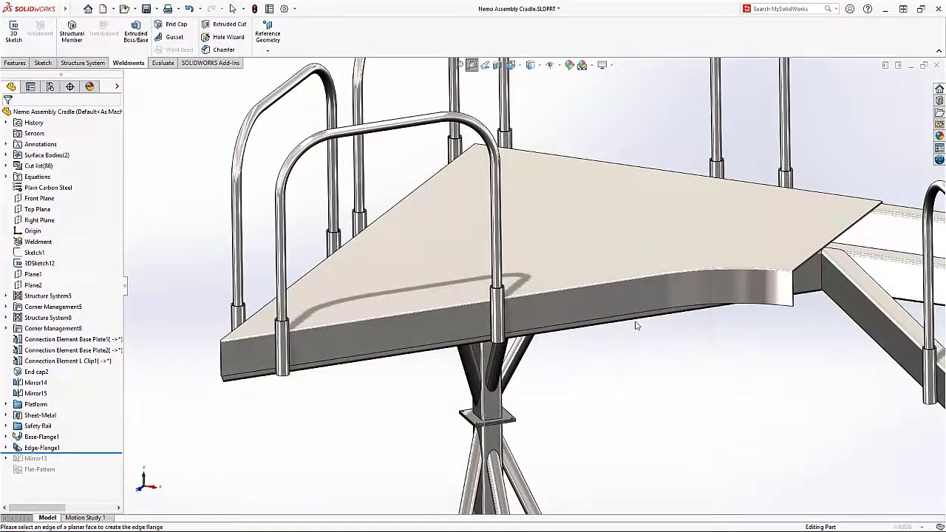
click(686, 309)
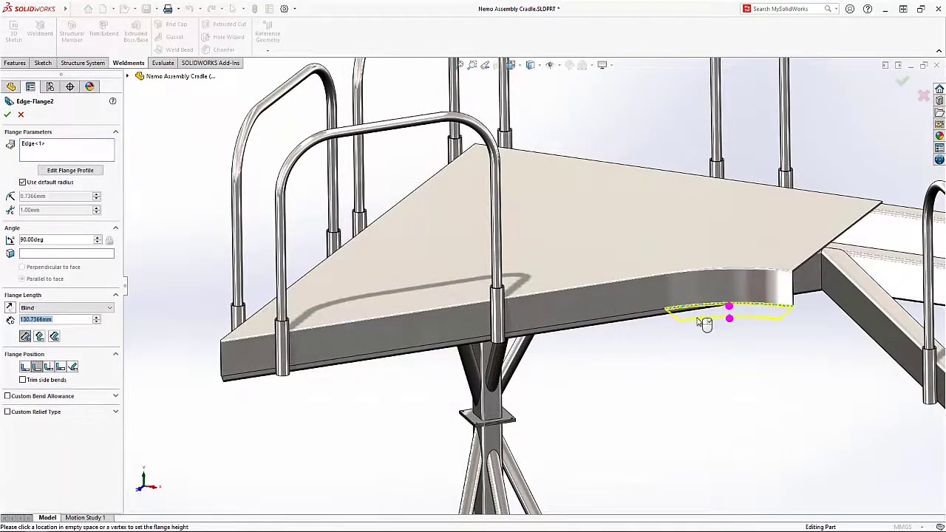
click(703, 321)
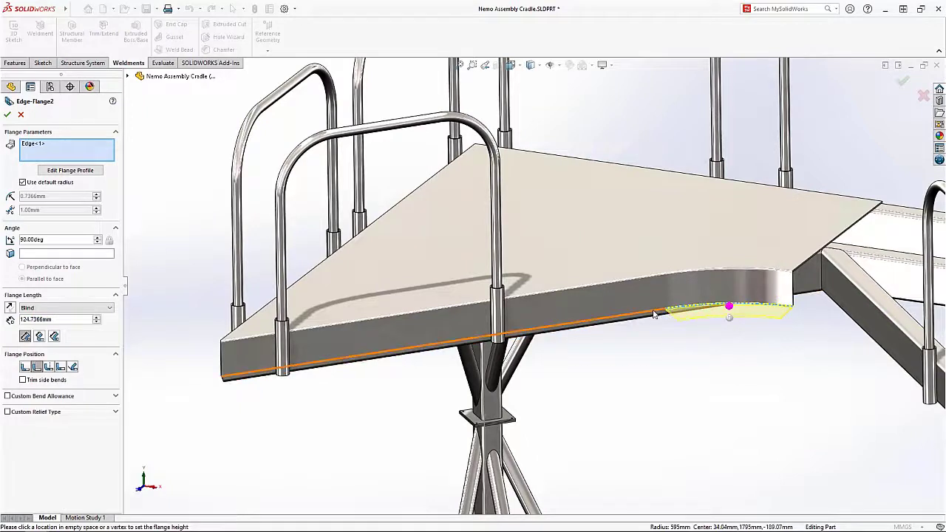
- Stretch the flange profile along the edge and complete Edge-Flange2
click(90, 173)
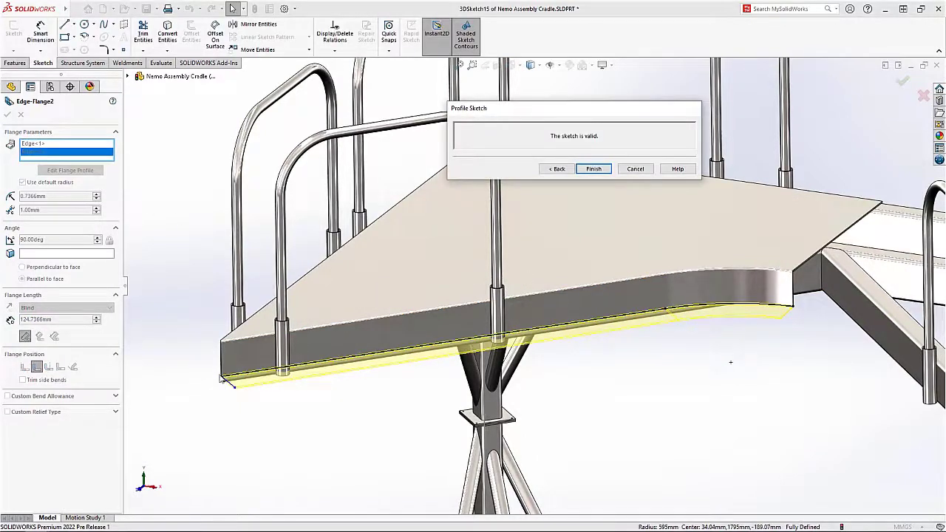
drag(222, 380, 552, 334)
click(593, 168)
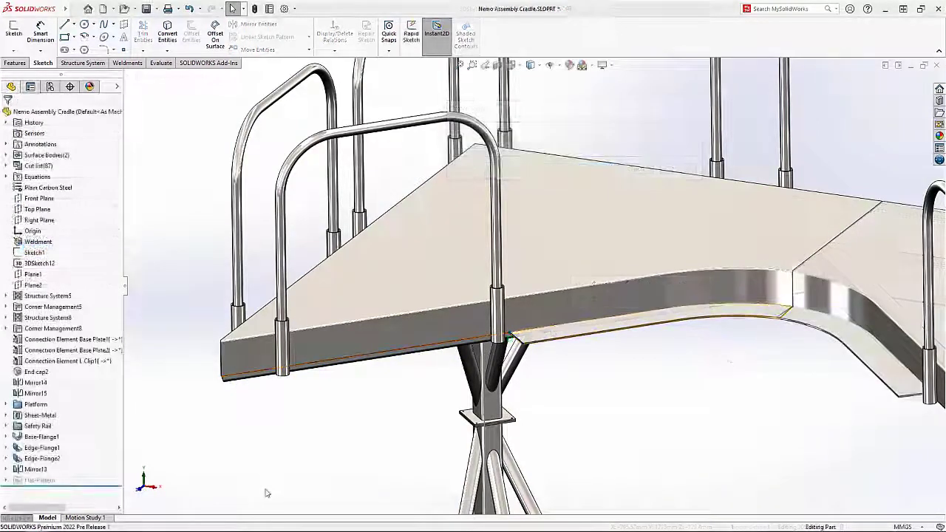
key(f)
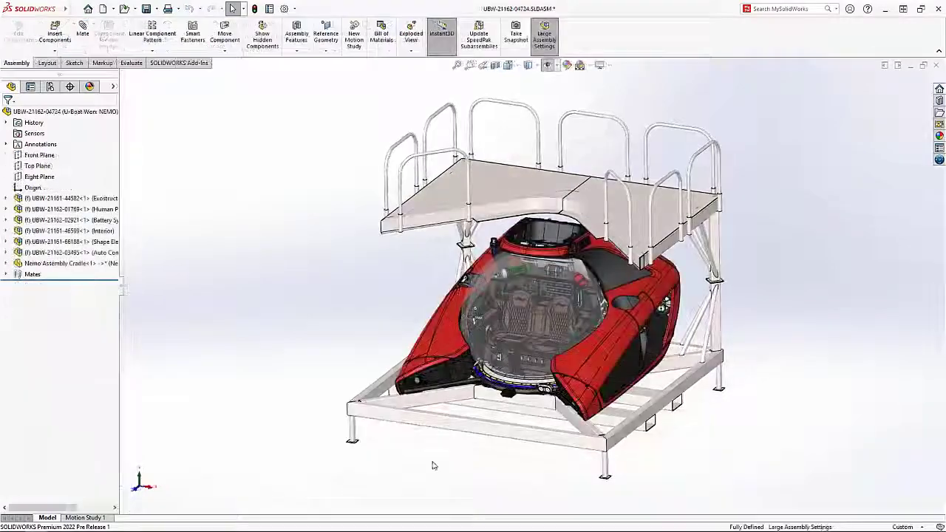
- Orbit the submarine assembly slightly to view the red submersible in its cradle
middle_drag(433, 463, 433, 444)
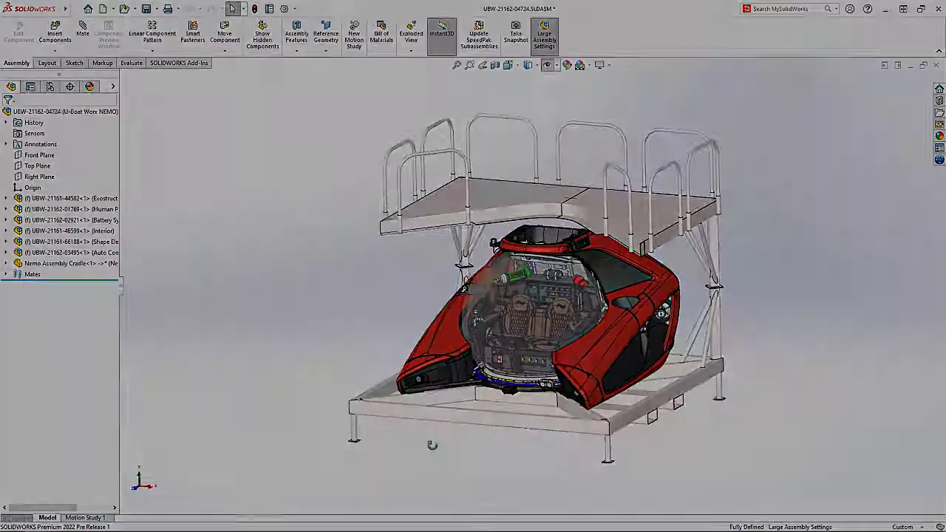